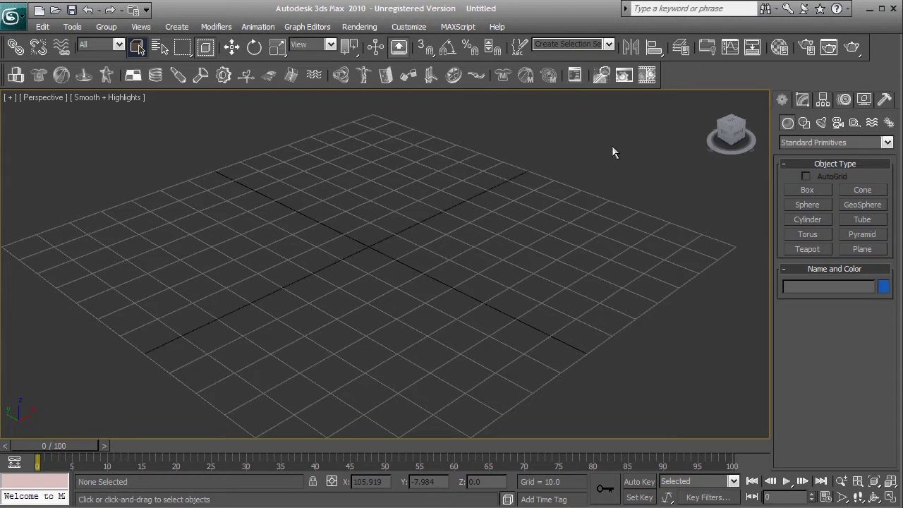
# Create a torus at the grid's centre with Radius 1 about 21.4 and Radius 2 about 6.1.
pyautogui.moveTo(462, 197); pyautogui.dragTo(473, 244, button='middle')
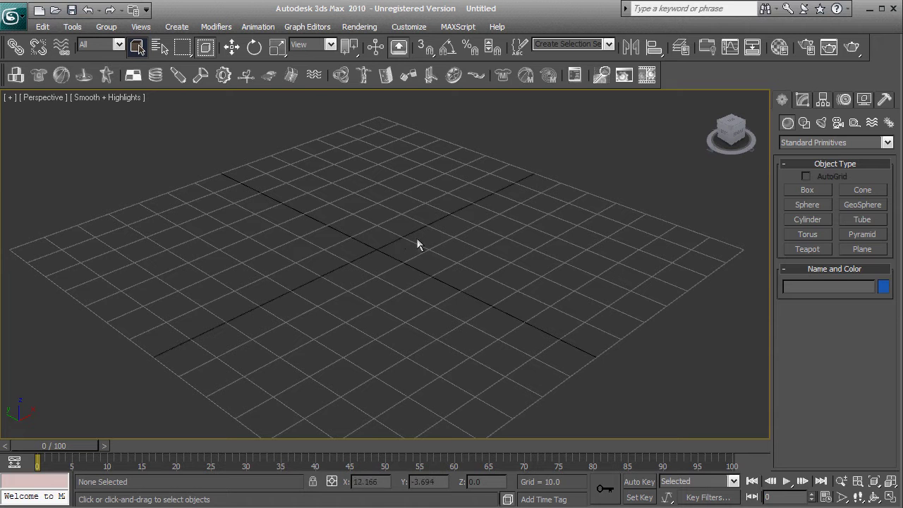
pyautogui.moveTo(390, 251); pyautogui.dragTo(403, 259, button='middle')
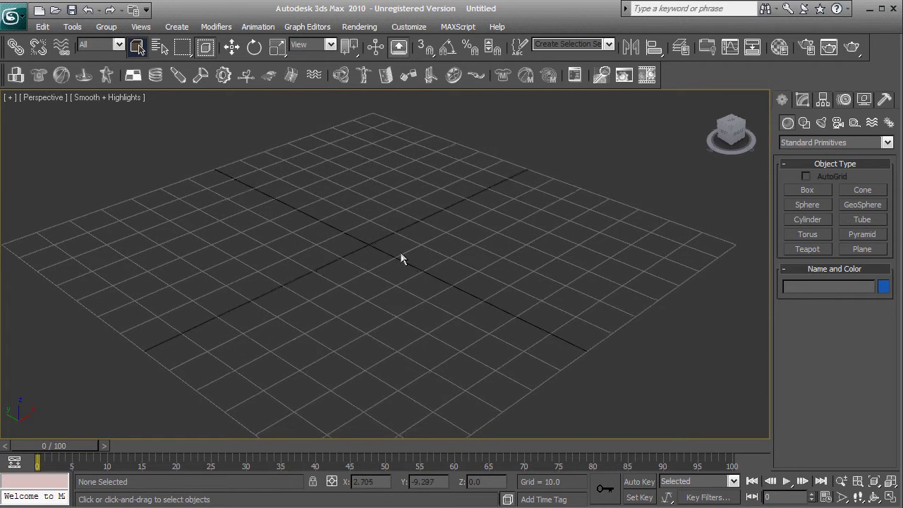
pyautogui.scroll(4, 438, 257)
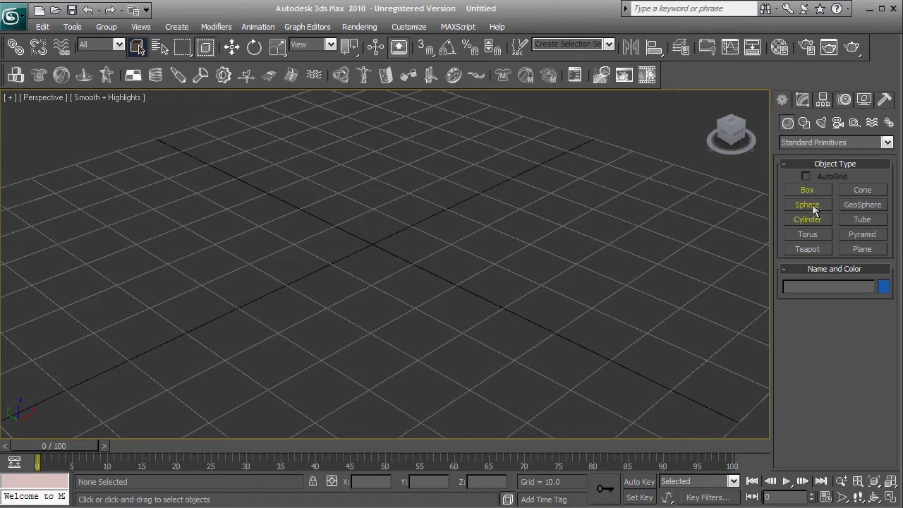
pyautogui.click(808, 235)
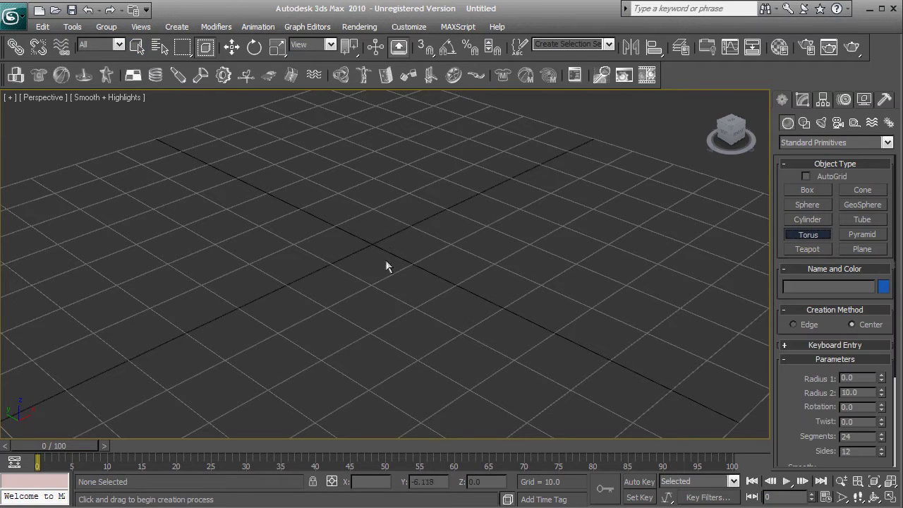
pyautogui.click(378, 242)
pyautogui.moveTo(389, 226); pyautogui.dragTo(413, 181)
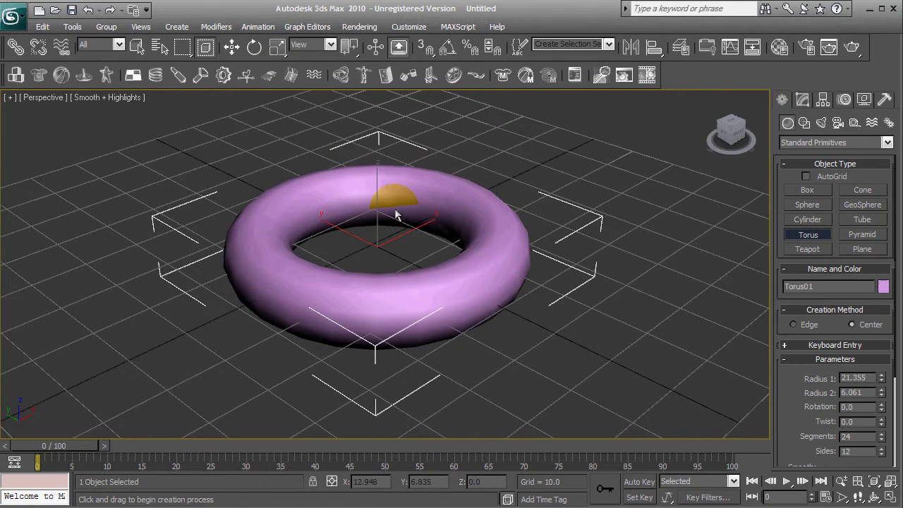
pyautogui.click(398, 210)
# Stand the torus upright by setting its X rotation to 90 degrees.
pyautogui.click(255, 49)
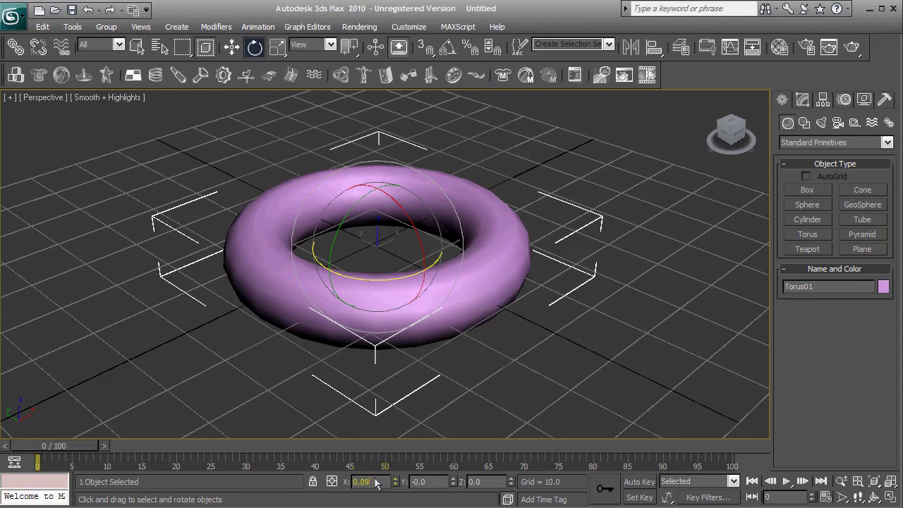
pyautogui.press('Return')
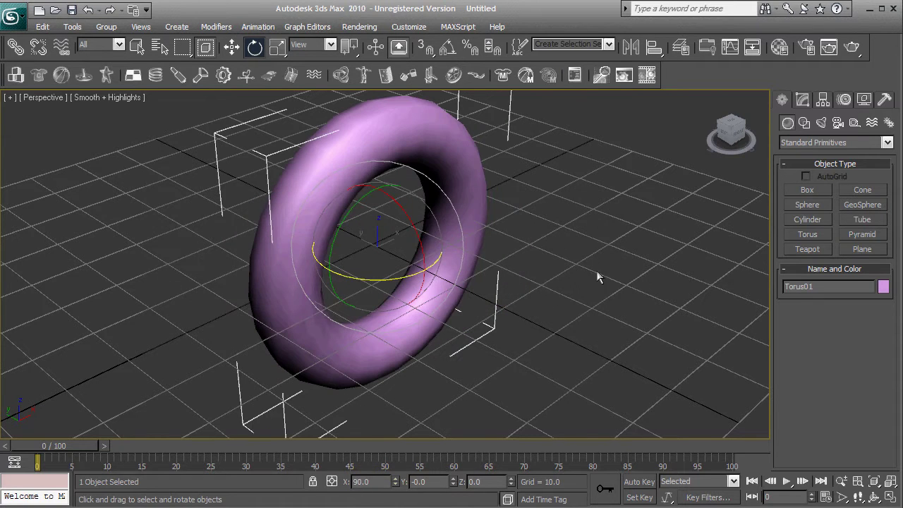
pyautogui.moveTo(597, 273); pyautogui.dragTo(624, 311, button='middle')
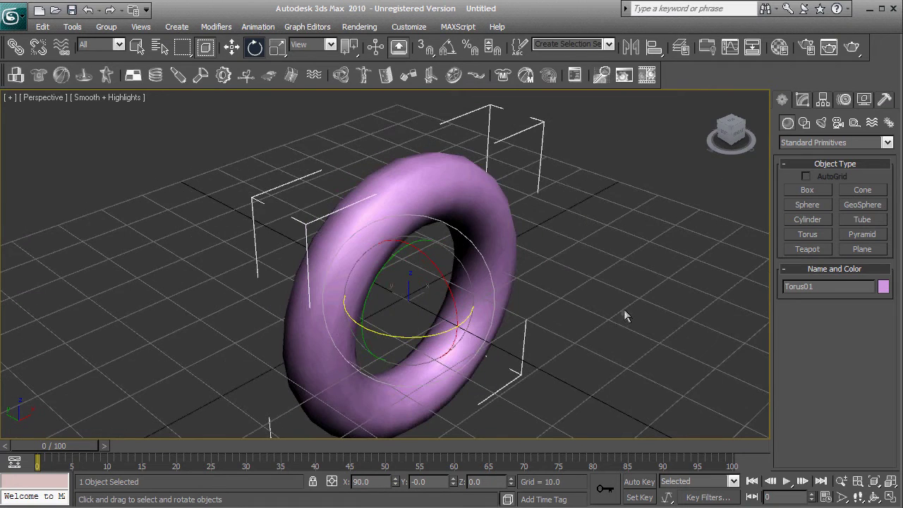
# Create a vertical cylinder beside the torus with a radius of about 5.2 and a height of about 31.4.
pyautogui.click(809, 220)
pyautogui.moveTo(596, 346); pyautogui.dragTo(501, 358, button='middle')
pyautogui.moveTo(539, 337); pyautogui.dragTo(540, 324)
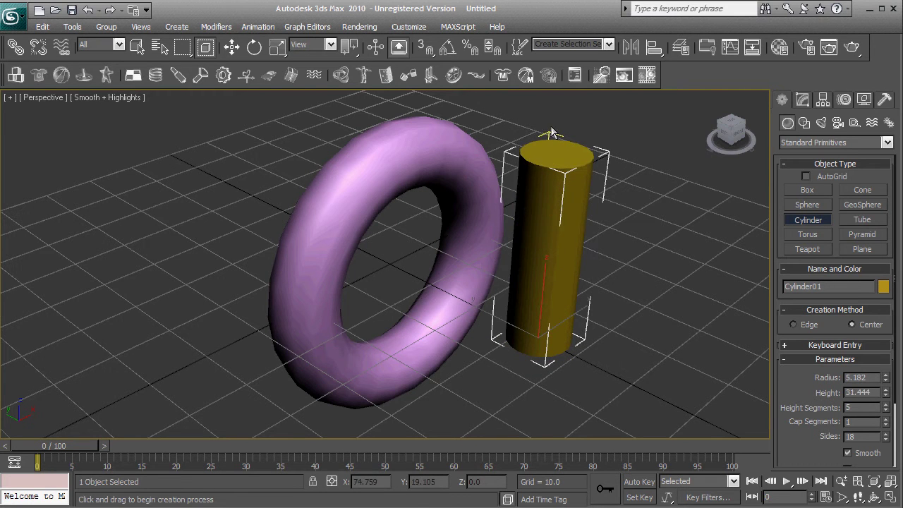
pyautogui.click(573, 157)
# Move the cylinder under the middle of the torus and lower it so its top meets the ring's lowest point.
pyautogui.moveTo(573, 156); pyautogui.dragTo(656, 233, button='middle')
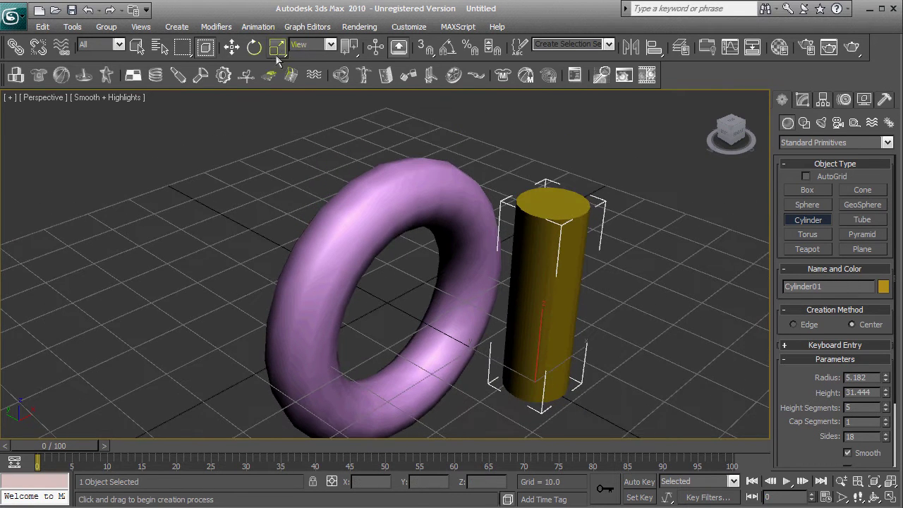
pyautogui.click(231, 46)
pyautogui.moveTo(486, 358); pyautogui.dragTo(347, 317)
pyautogui.moveTo(395, 255); pyautogui.dragTo(393, 398)
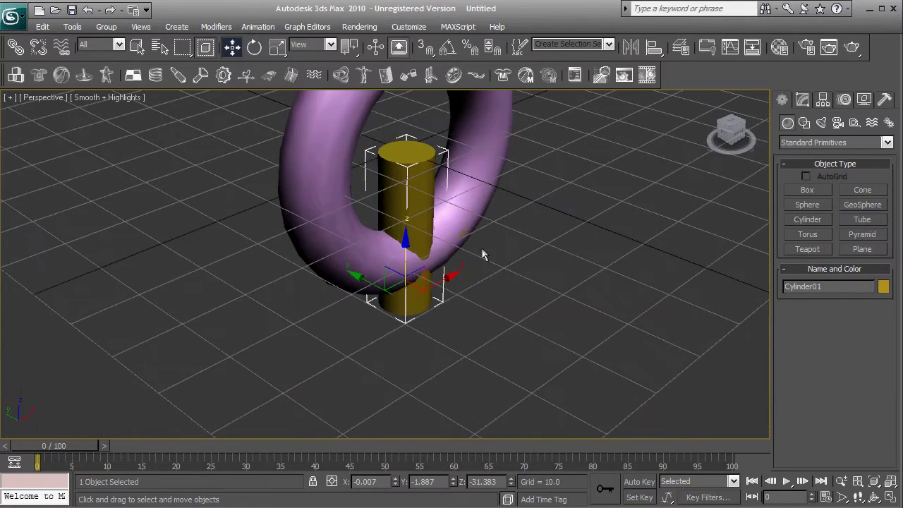
pyautogui.moveTo(406, 247); pyautogui.dragTo(404, 324)
pyautogui.moveTo(730, 134); pyautogui.dragTo(451, 282)
pyautogui.moveTo(379, 397); pyautogui.dragTo(377, 398)
pyautogui.moveTo(731, 134); pyautogui.dragTo(667, 141)
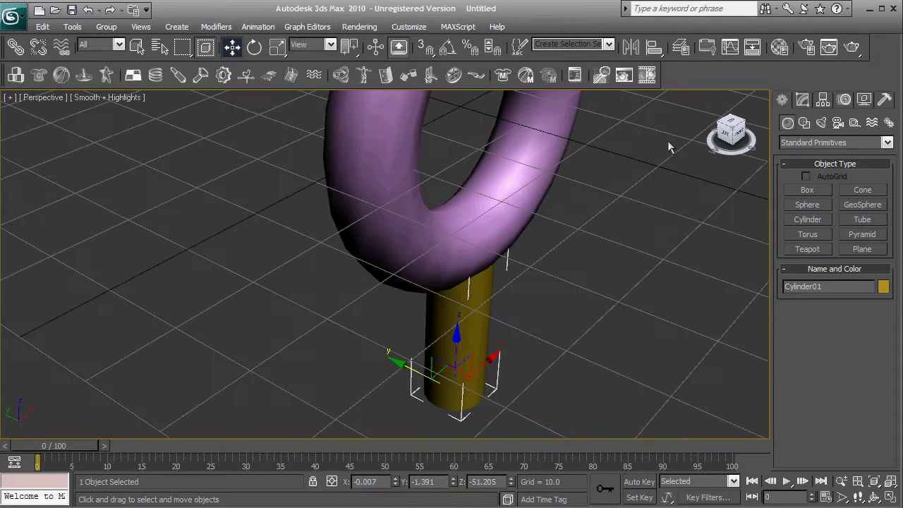
# Stretch the cylinder taller along Z and lower it by about 15.4 so it hangs beneath the torus.
pyautogui.rightClick(486, 343)
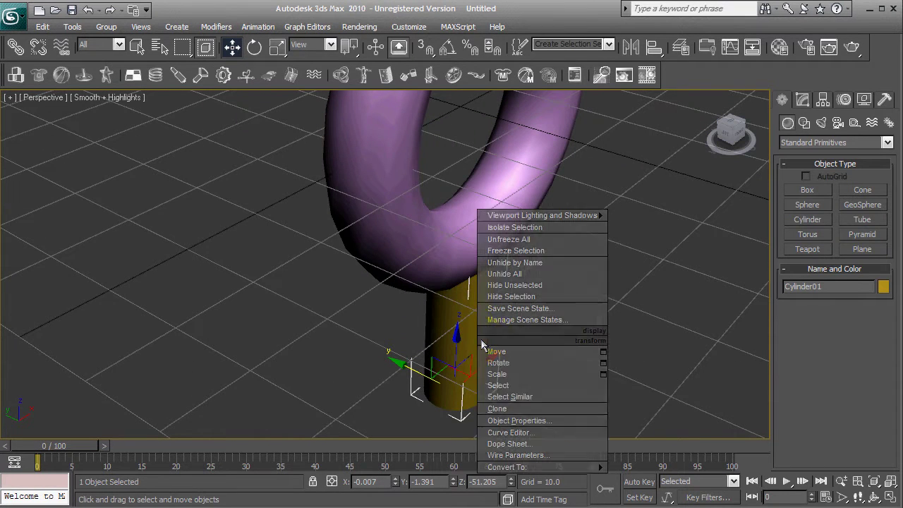
pyautogui.click(533, 374)
pyautogui.keyDown('alt'); pyautogui.moveTo(532, 376); pyautogui.dragTo(472, 293, button='middle'); pyautogui.keyUp('alt')
pyautogui.moveTo(471, 292); pyautogui.dragTo(460, 262)
pyautogui.click(232, 47)
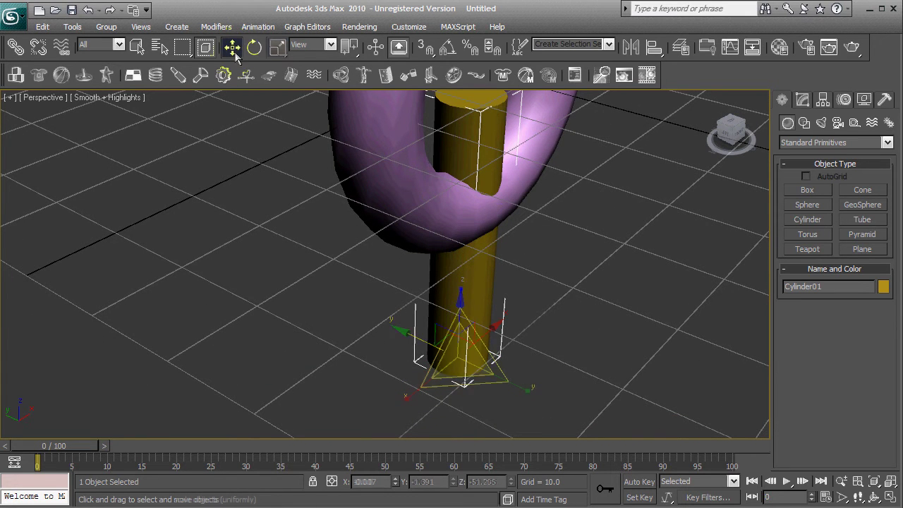
pyautogui.moveTo(463, 307); pyautogui.dragTo(464, 378)
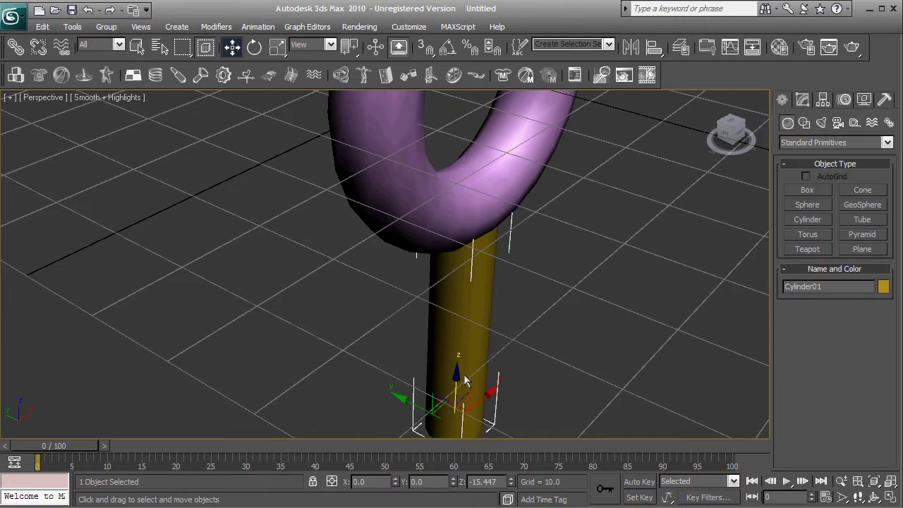
pyautogui.click(585, 297)
# Create a sphere with a radius of about 15.9 on the grid beside the cylinder.
pyautogui.keyDown('alt'); pyautogui.moveTo(585, 297); pyautogui.dragTo(547, 229, button='middle'); pyautogui.keyUp('alt')
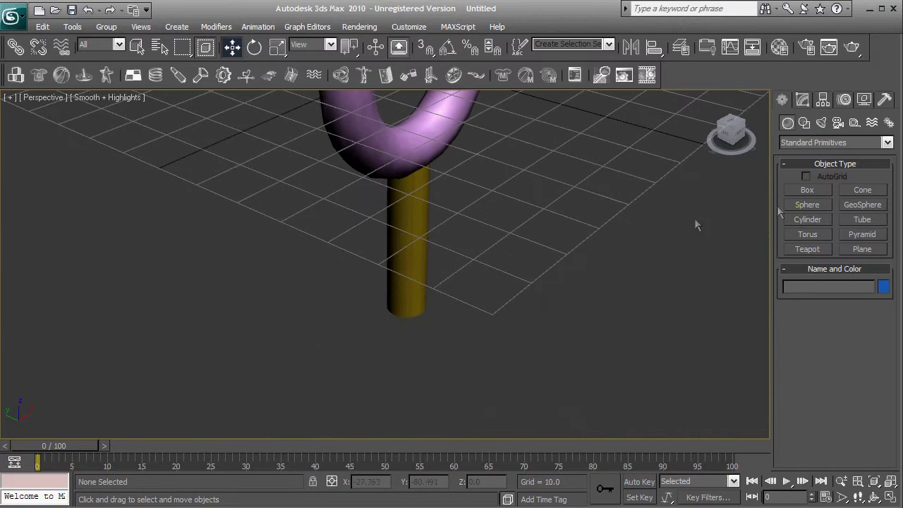
pyautogui.click(808, 205)
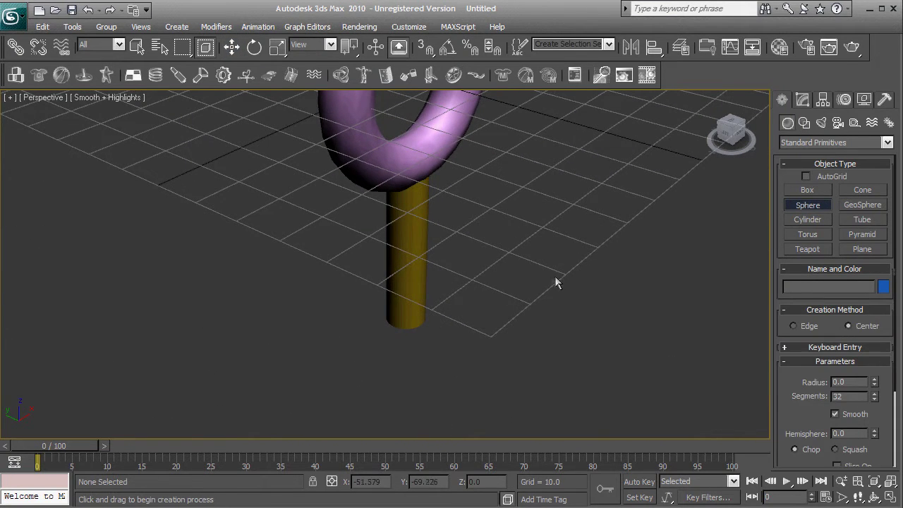
pyautogui.scroll(-2, 543, 278)
pyautogui.scroll(2, 544, 276)
pyautogui.moveTo(543, 276); pyautogui.dragTo(644, 205)
pyautogui.scroll(2, 582, 249)
pyautogui.scroll(-5, 644, 204)
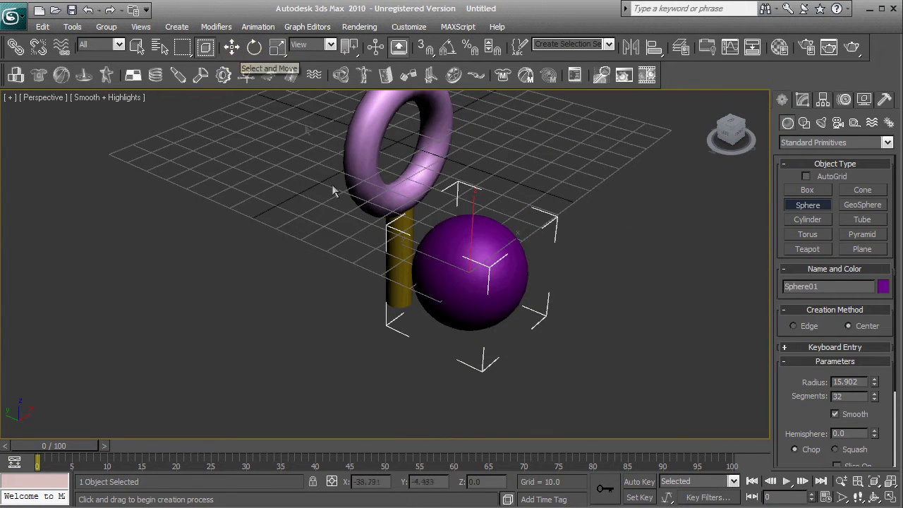
# Select the torus and cylinder together and raise them along Z above the grid.
pyautogui.click(725, 135)
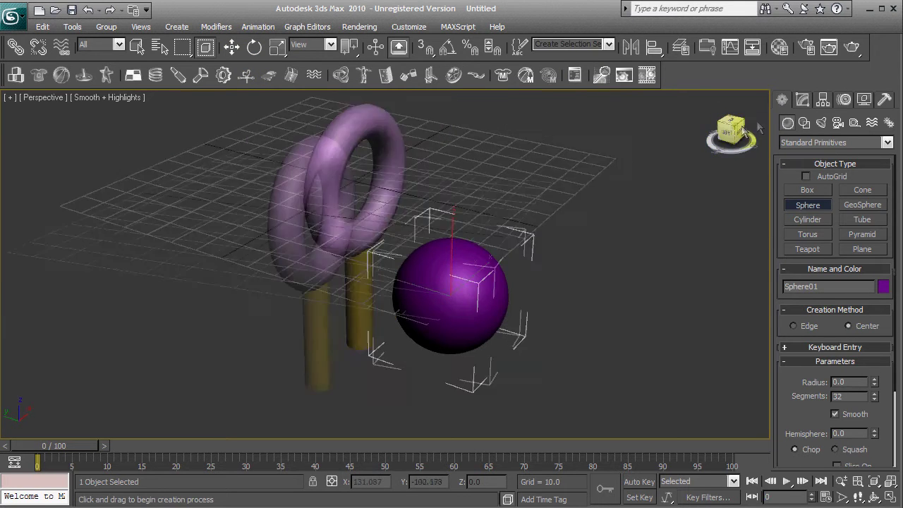
pyautogui.click(232, 47)
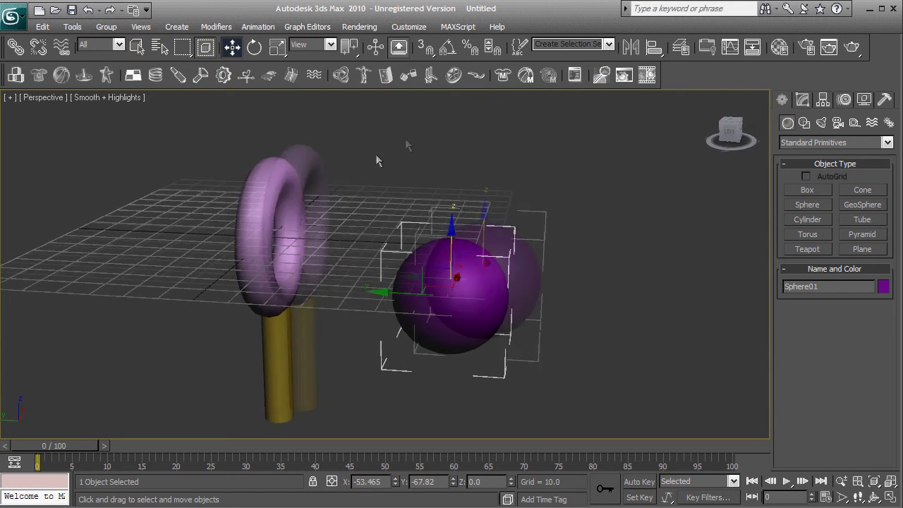
pyautogui.moveTo(386, 129); pyautogui.dragTo(185, 430)
pyautogui.moveTo(321, 227); pyautogui.dragTo(311, 4)
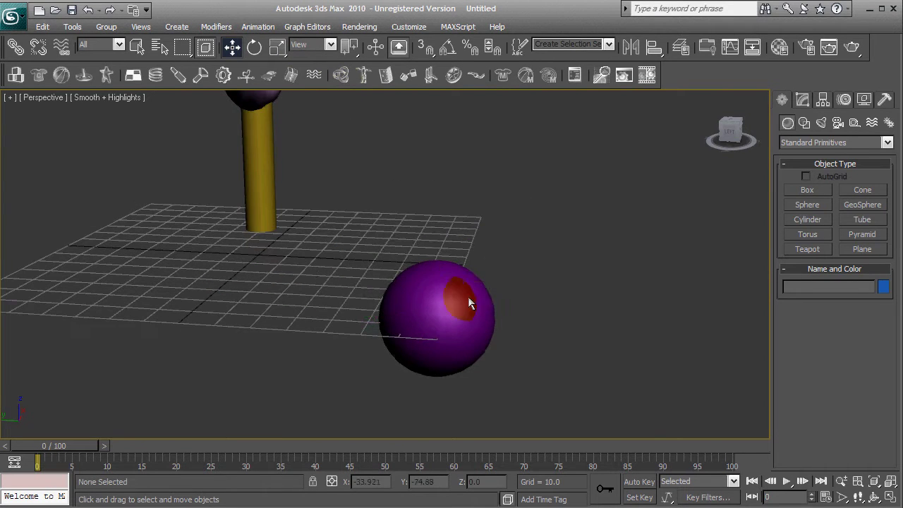
# Move the sphere to the grid's centre directly under the cylinder so it forms the base.
pyautogui.moveTo(422, 312); pyautogui.dragTo(252, 253)
pyautogui.click(732, 126)
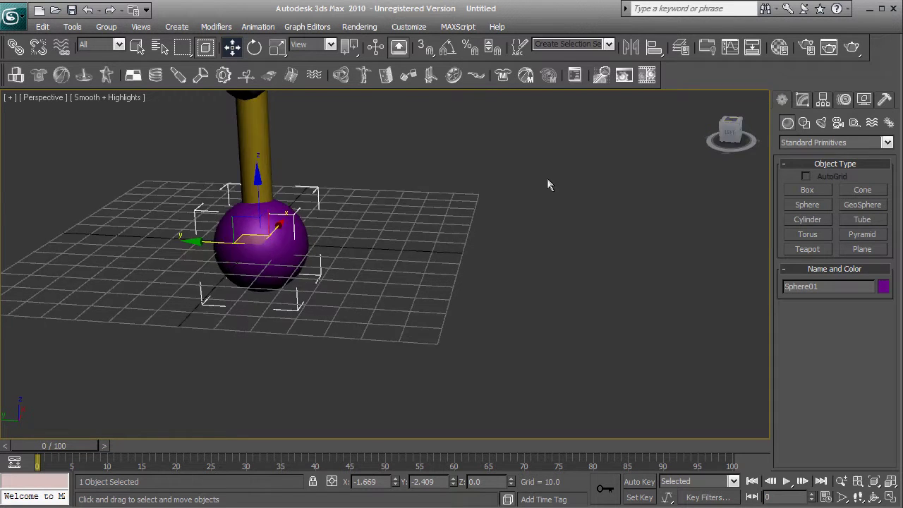
pyautogui.moveTo(553, 334); pyautogui.dragTo(513, 321, button='middle')
pyautogui.moveTo(730, 127); pyautogui.dragTo(612, 187)
pyautogui.scroll(-3, 561, 221)
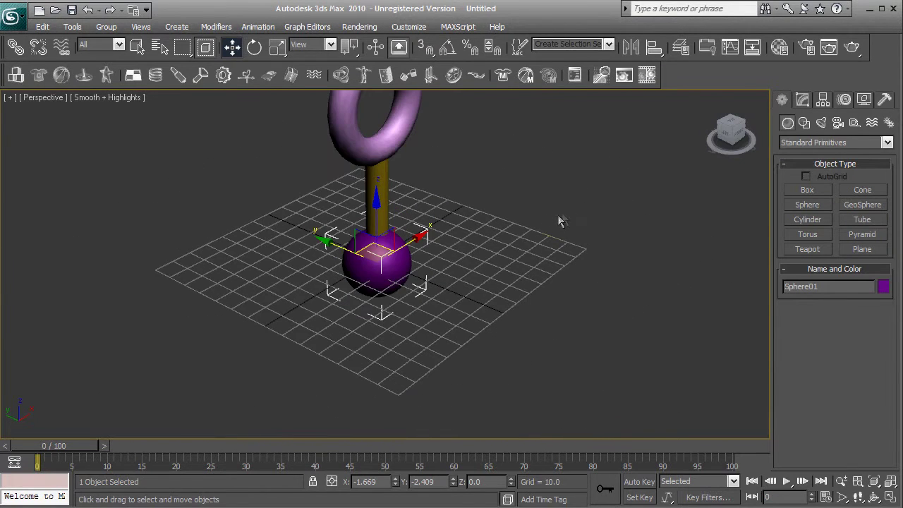
pyautogui.click(504, 209)
pyautogui.scroll(3, 512, 282)
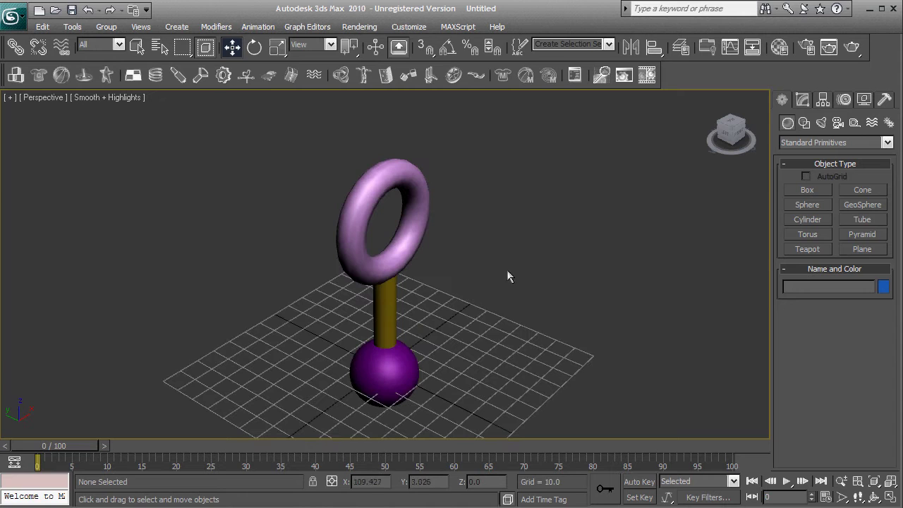
# Make one copy of the torus, offset along X, and rotate the copy about -90 degrees around Z.
pyautogui.moveTo(489, 145); pyautogui.dragTo(256, 315)
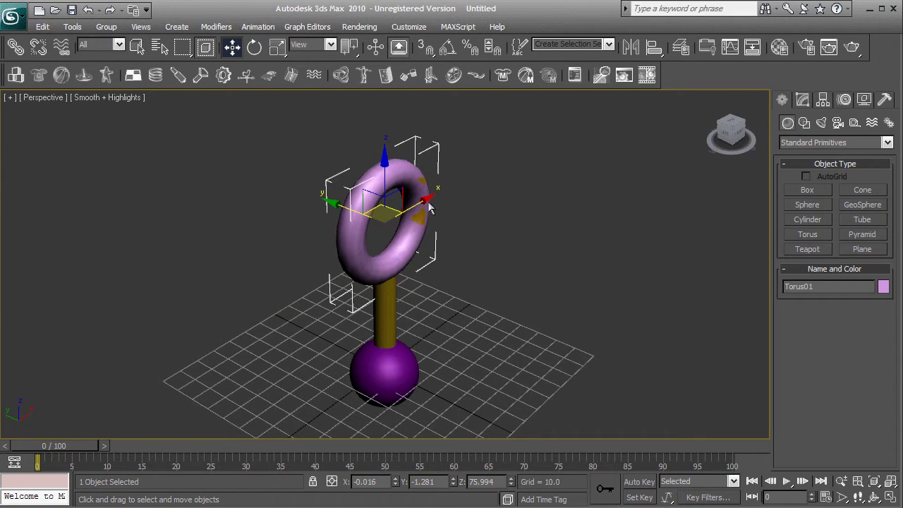
pyautogui.keyDown('shift'); pyautogui.moveTo(416, 200); pyautogui.dragTo(516, 168); pyautogui.keyUp('shift')
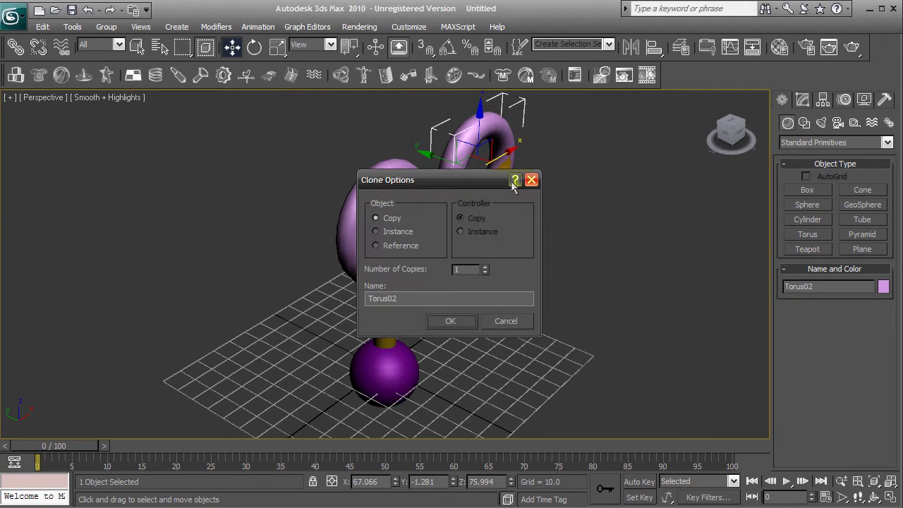
pyautogui.click(462, 321)
pyautogui.click(254, 47)
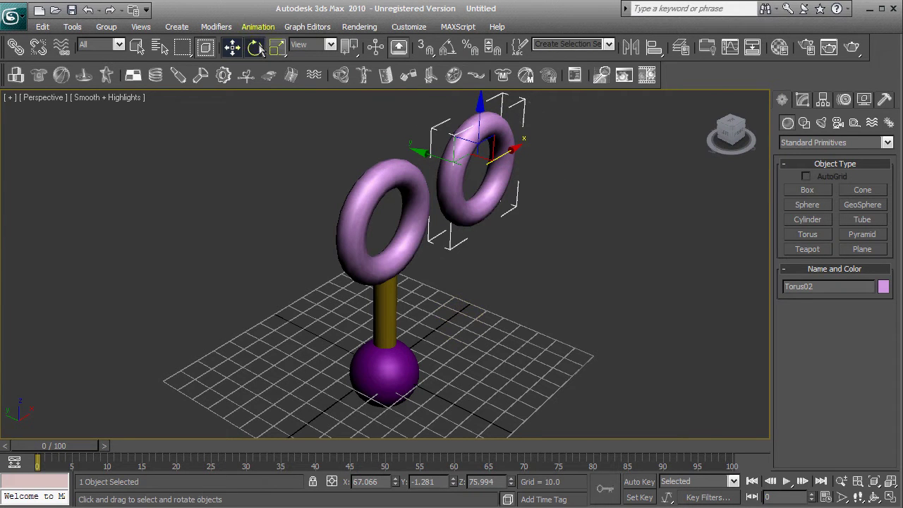
pyautogui.moveTo(487, 196); pyautogui.dragTo(375, 214)
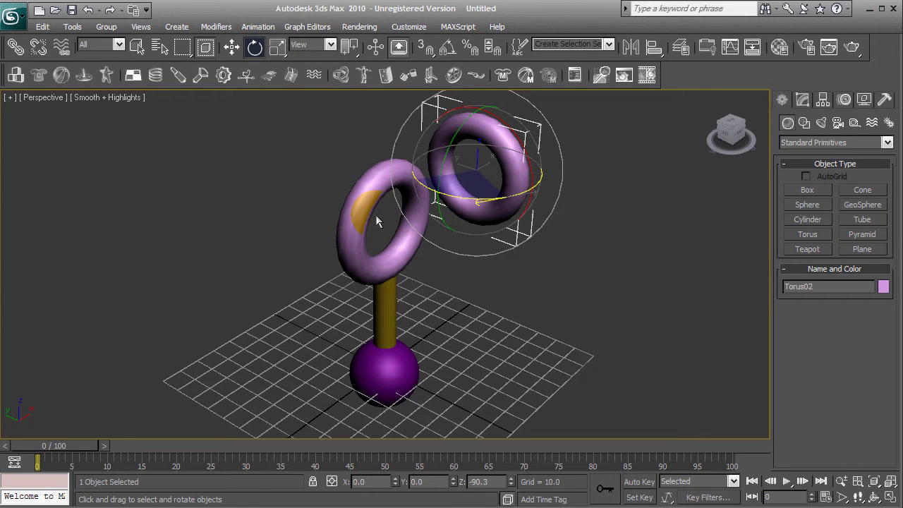
# Move the copied torus back over the stand so it interlocks with the original torus.
pyautogui.click(231, 47)
pyautogui.moveTo(531, 154); pyautogui.dragTo(374, 122)
pyautogui.moveTo(422, 161); pyautogui.dragTo(436, 160)
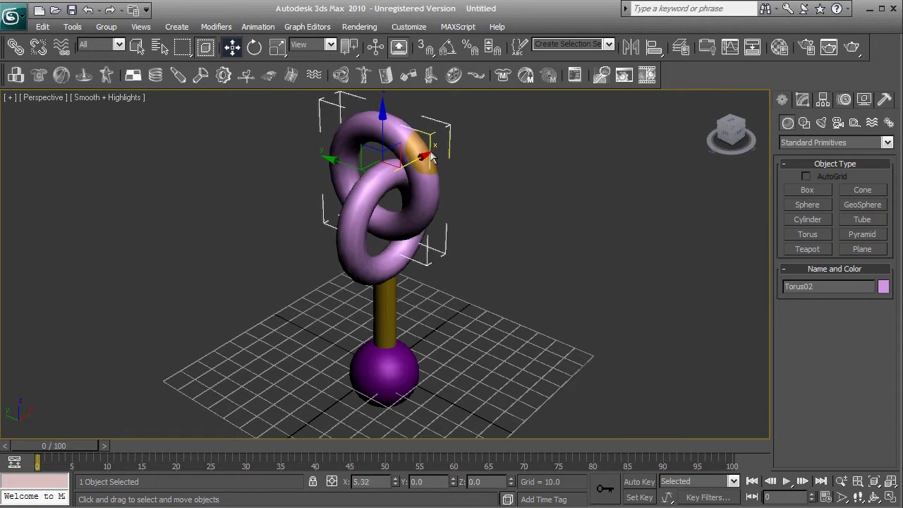
pyautogui.click(523, 198)
pyautogui.moveTo(524, 197); pyautogui.dragTo(540, 211, button='middle')
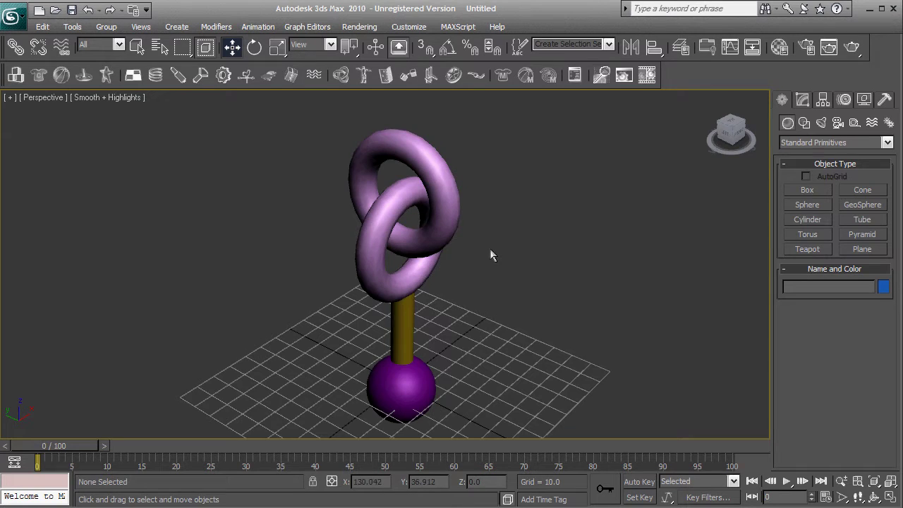
pyautogui.moveTo(485, 249); pyautogui.dragTo(486, 213, button='middle')
pyautogui.click(390, 238)
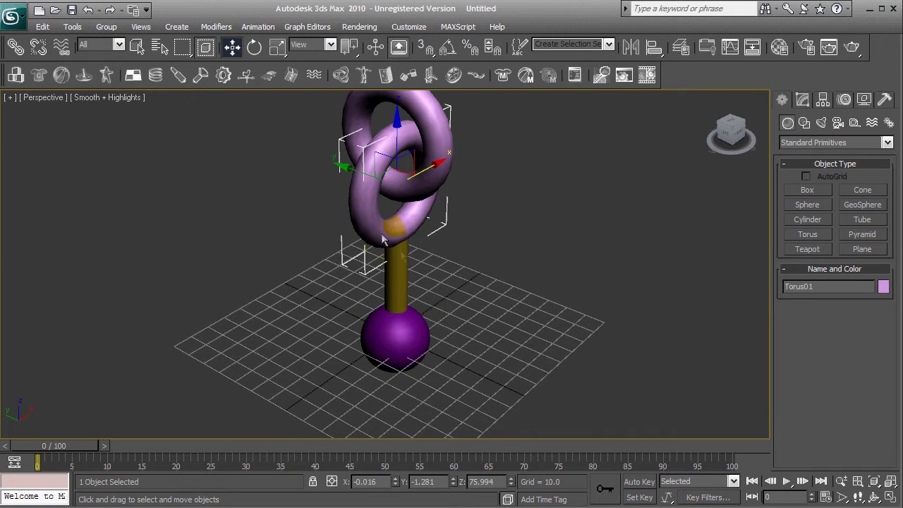
pyautogui.click(398, 280)
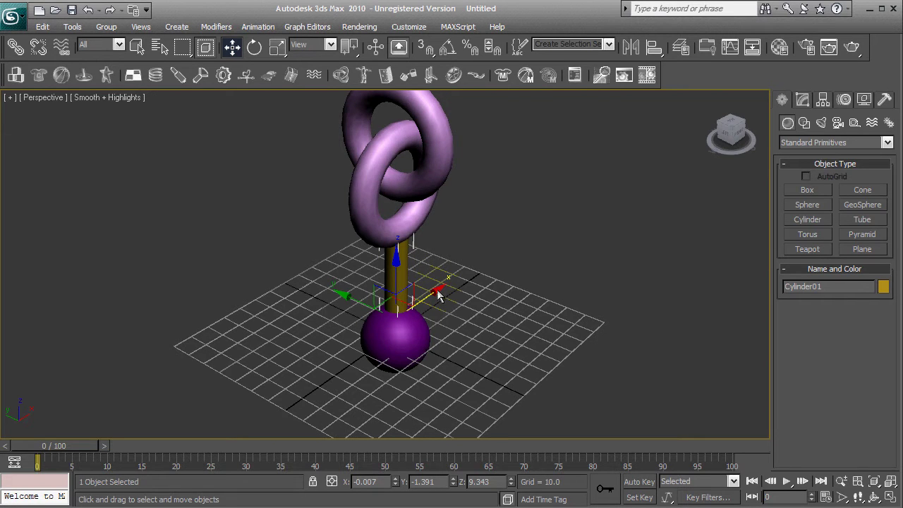
pyautogui.moveTo(438, 295)
pyautogui.mouseDown()
pyautogui.moveTo(395, 314)
pyautogui.moveTo(437, 295)
pyautogui.mouseUp()
pyautogui.click(545, 300)
pyautogui.hotkey('ctrl', 'z')
pyautogui.hotkey('ctrl', 'y')
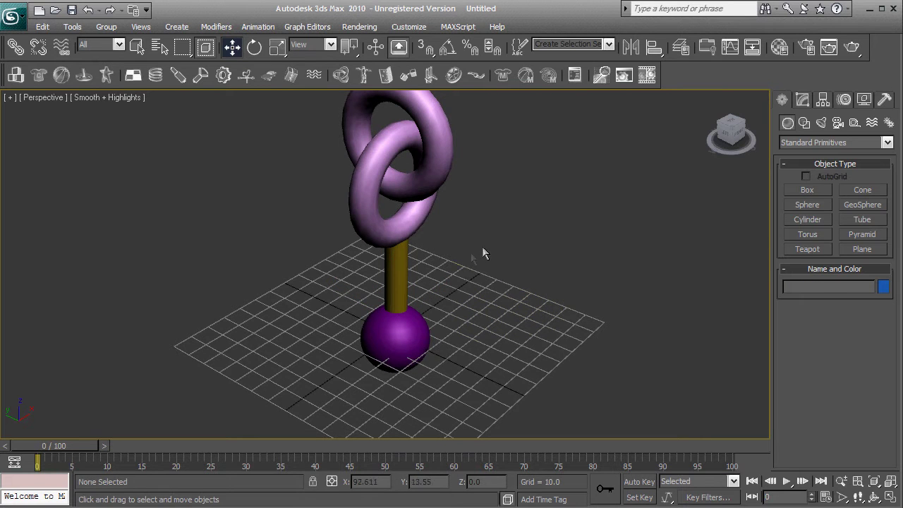
# Combine the lower torus with the cylinder into one compound object using a Boolean Union.
pyautogui.click(377, 239)
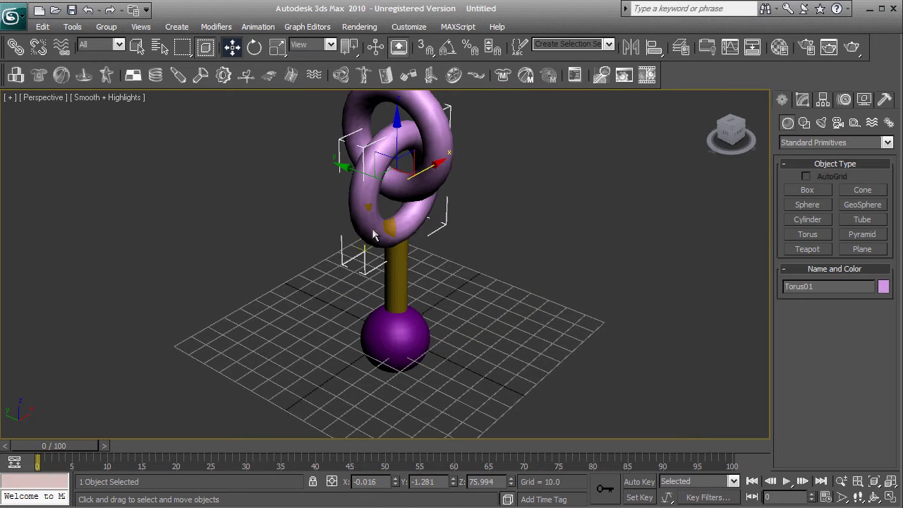
pyautogui.click(888, 143)
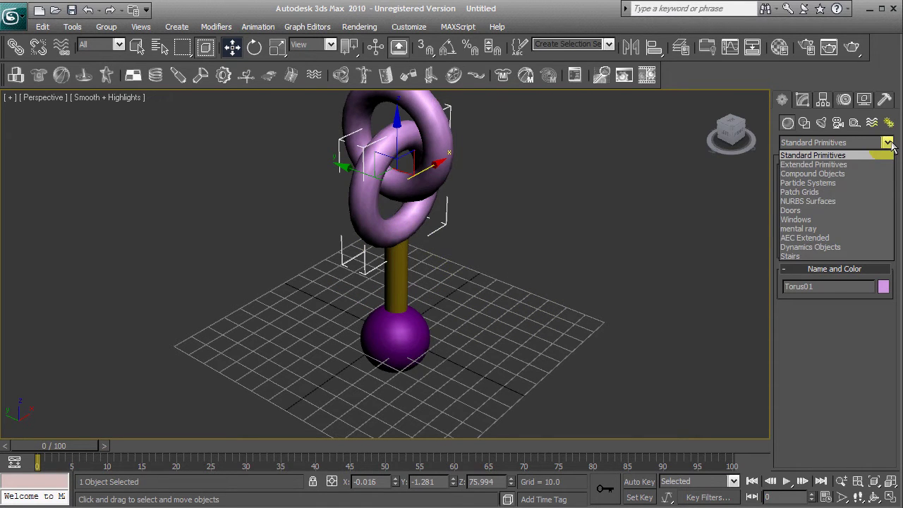
pyautogui.click(839, 174)
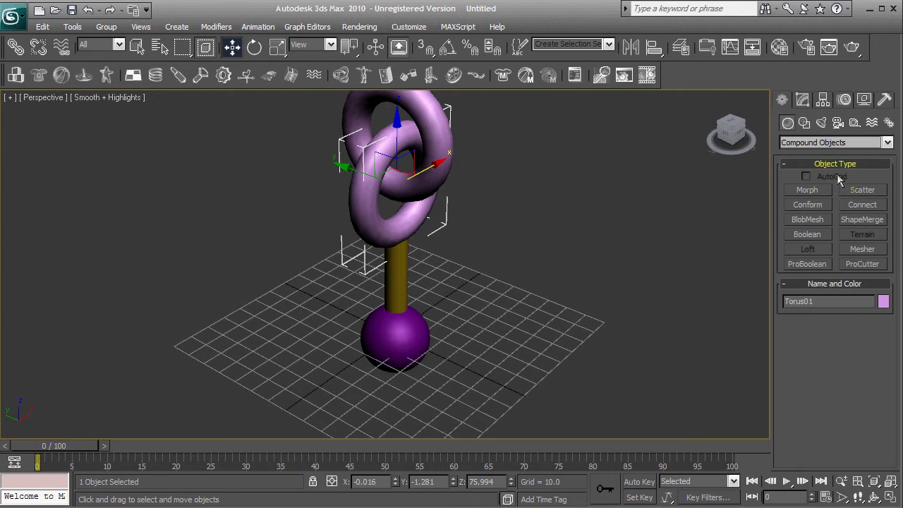
pyautogui.click(809, 237)
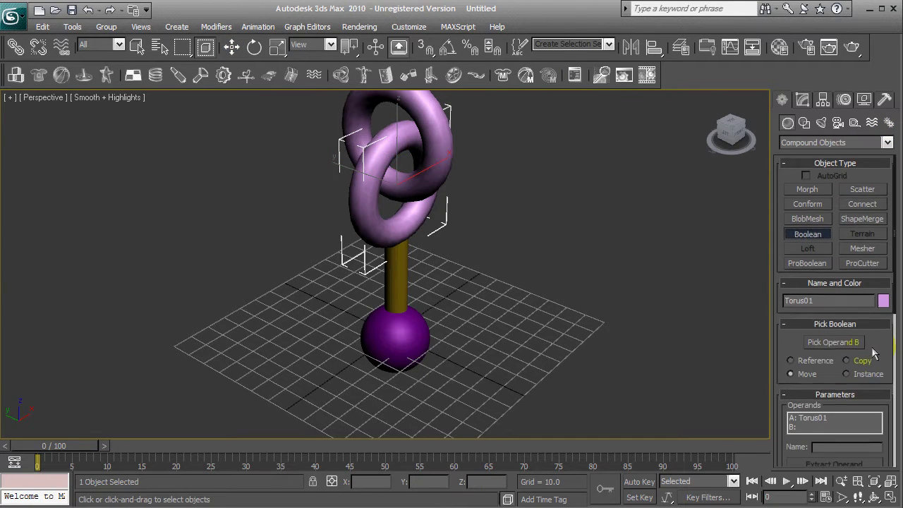
pyautogui.scroll(-2, 875, 311)
pyautogui.moveTo(875, 312); pyautogui.dragTo(870, 213)
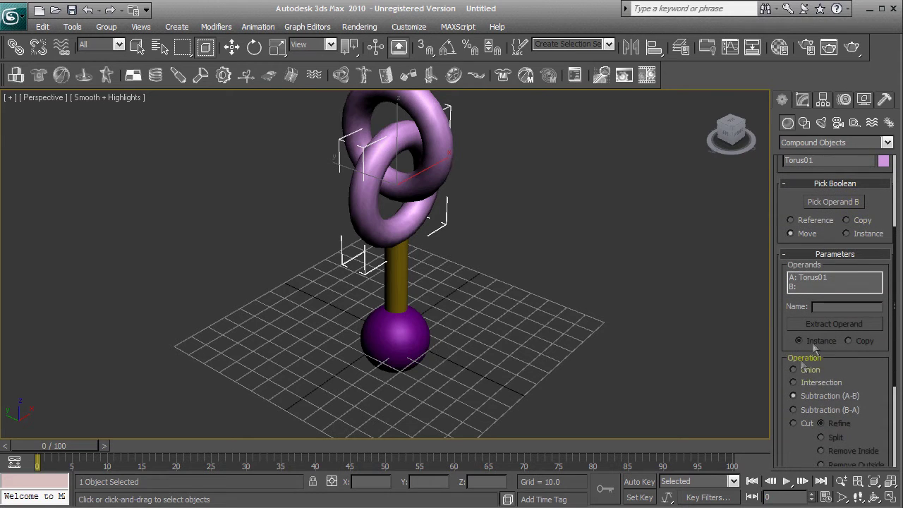
pyautogui.click(794, 371)
pyautogui.scroll(3, 840, 381)
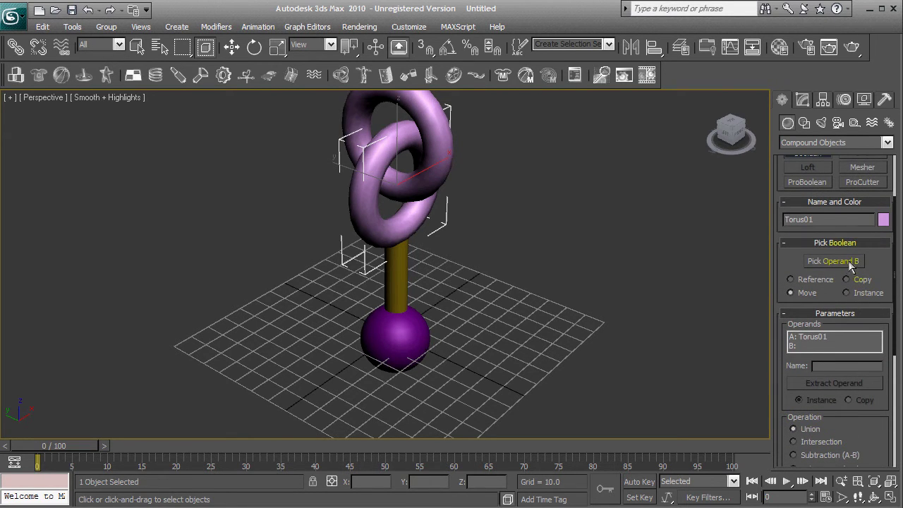
pyautogui.click(847, 263)
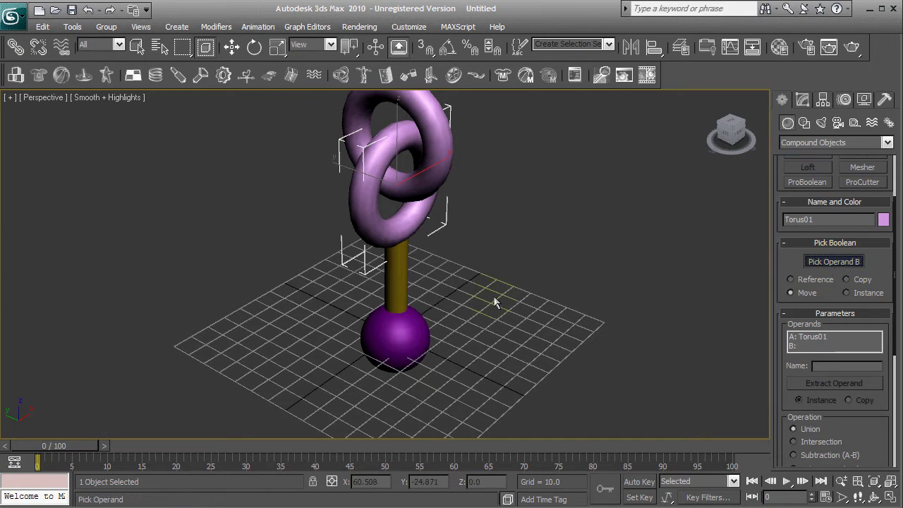
pyautogui.click(395, 286)
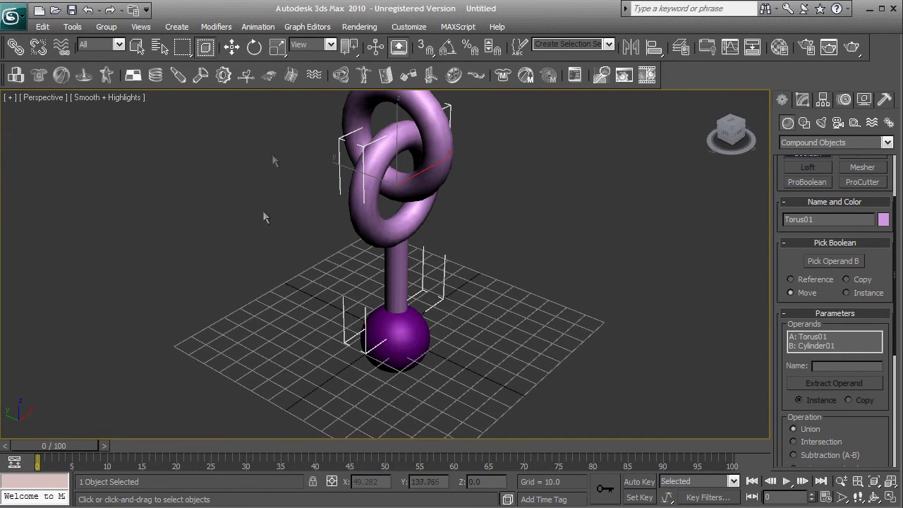
pyautogui.press('w')
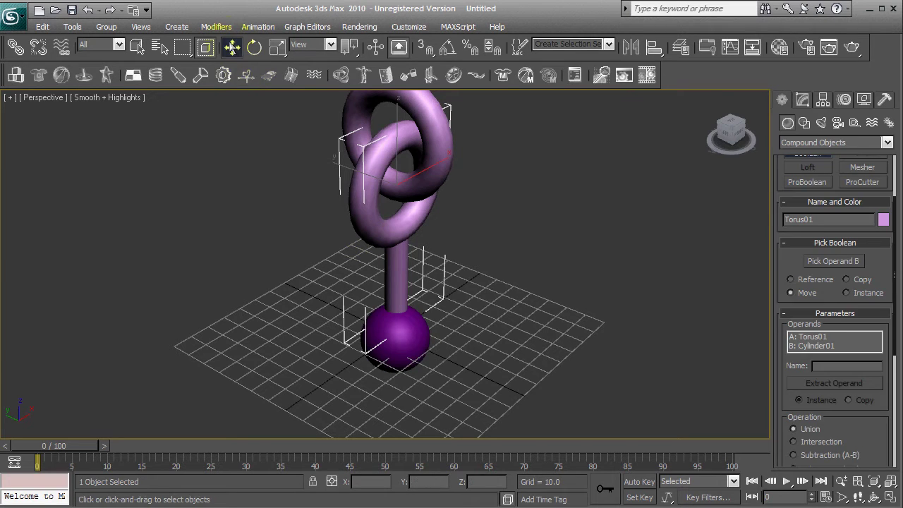
pyautogui.moveTo(432, 152); pyautogui.dragTo(523, 238)
pyautogui.click(457, 254)
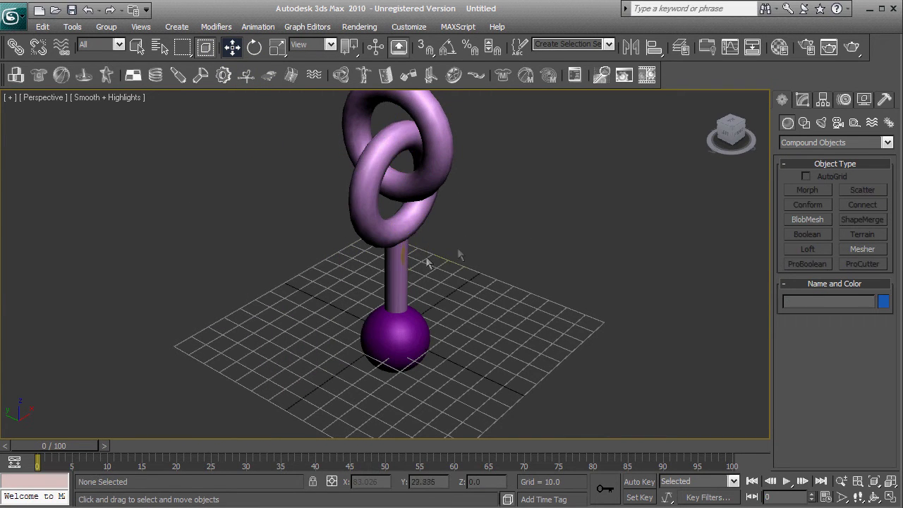
# Add the base sphere to the combined torus and cylinder with another Boolean Union.
pyautogui.click(395, 240)
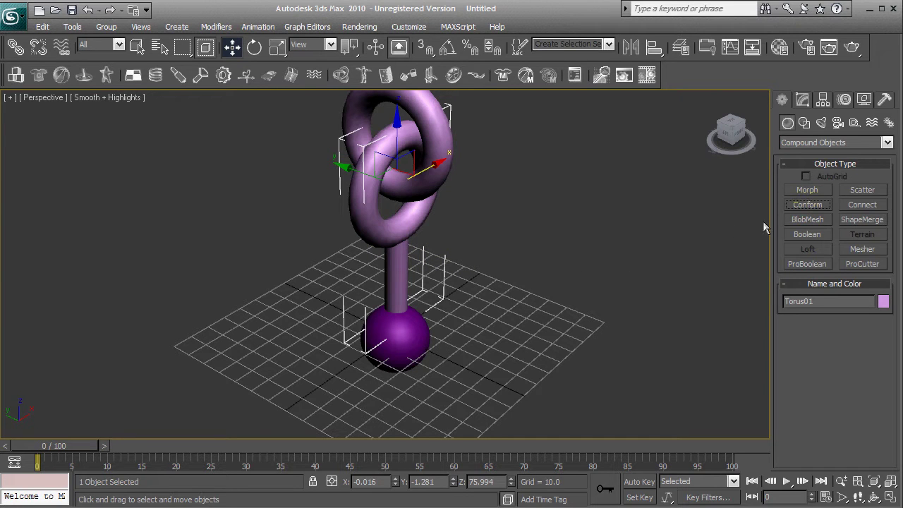
pyautogui.click(806, 234)
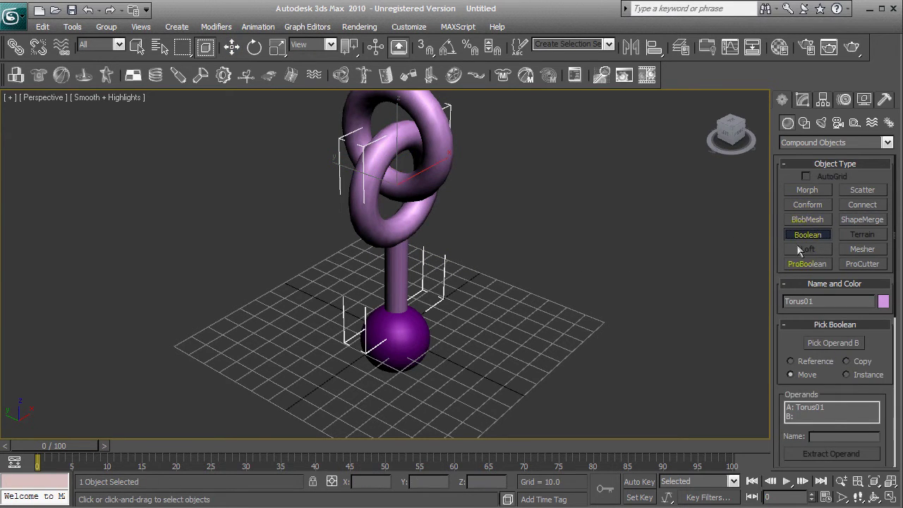
pyautogui.moveTo(808, 343); pyautogui.dragTo(805, 219)
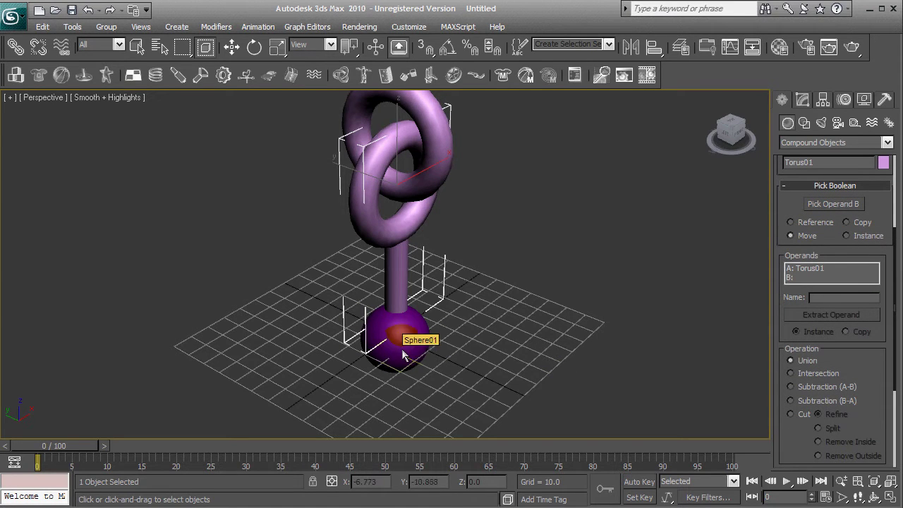
pyautogui.click(832, 205)
pyautogui.click(397, 336)
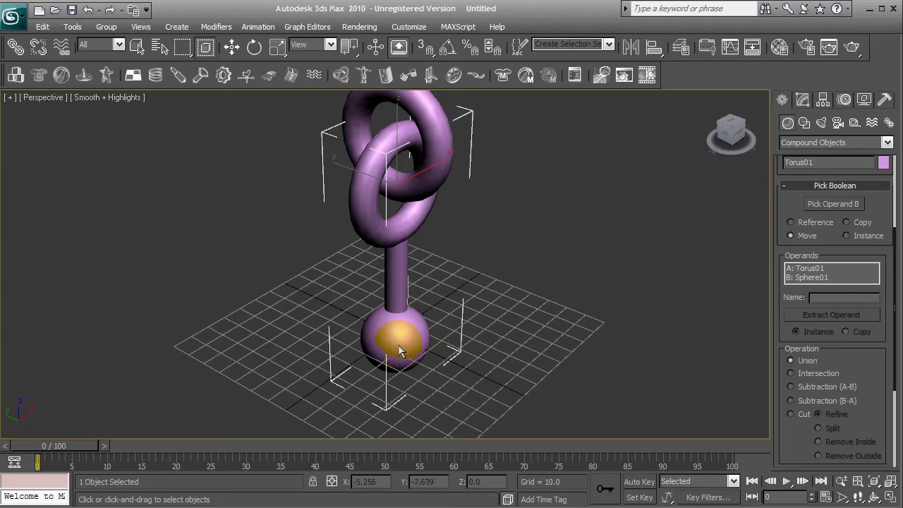
# Change the merged stand's object color to dark yellow.
pyautogui.click(883, 164)
pyautogui.click(373, 238)
pyautogui.click(518, 338)
pyautogui.moveTo(542, 289)
pyautogui.mouseDown(button='middle')
pyautogui.moveTo(567, 325)
pyautogui.moveTo(534, 295)
pyautogui.mouseUp(button='middle')
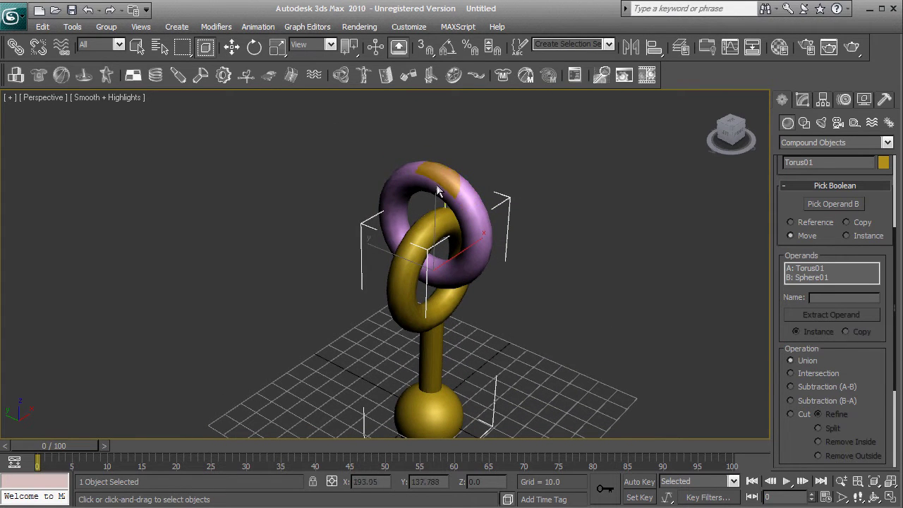
# Create a reactor rigid body collection containing the merged stand and the separate upper torus.
pyautogui.click(137, 46)
pyautogui.click(346, 165)
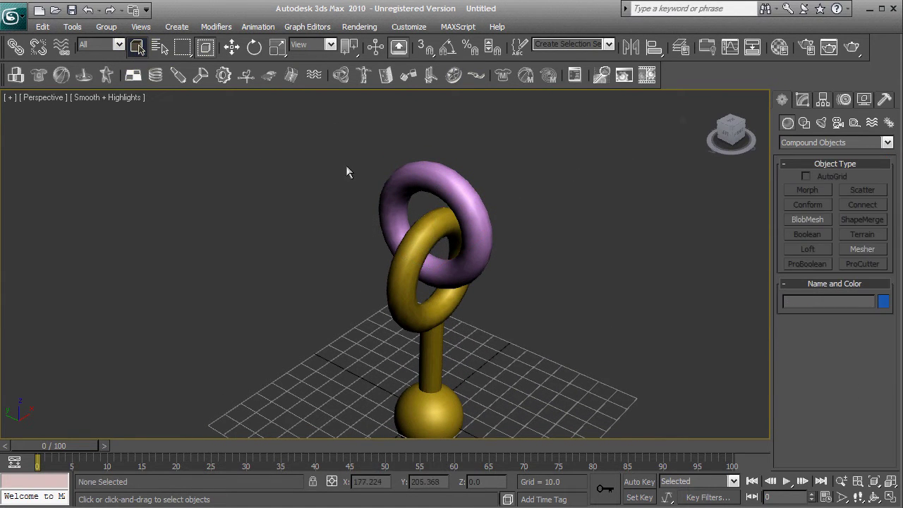
pyautogui.click(406, 185)
pyautogui.moveTo(316, 182); pyautogui.dragTo(281, 176, button='middle')
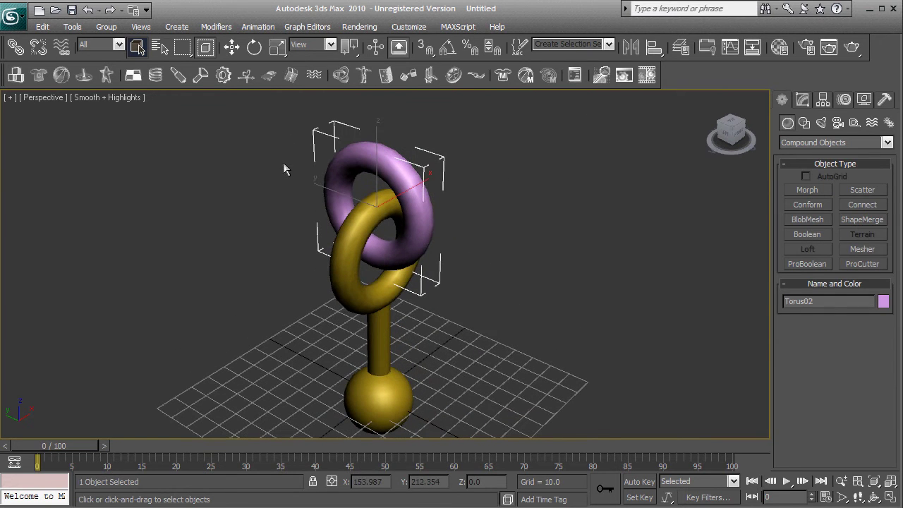
pyautogui.click(264, 191)
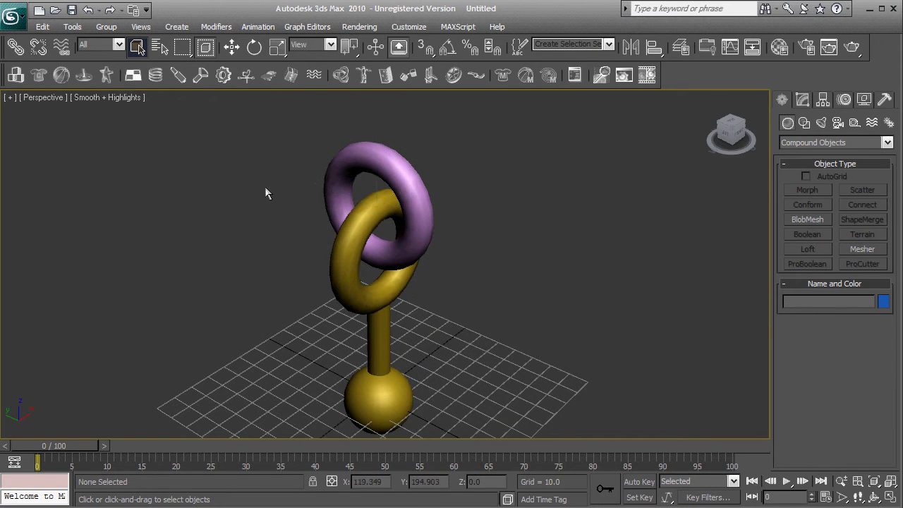
pyautogui.moveTo(436, 196)
pyautogui.mouseDown(button='middle')
pyautogui.moveTo(441, 173)
pyautogui.moveTo(434, 187)
pyautogui.mouseUp(button='middle')
pyautogui.moveTo(499, 200); pyautogui.dragTo(498, 197, button='middle')
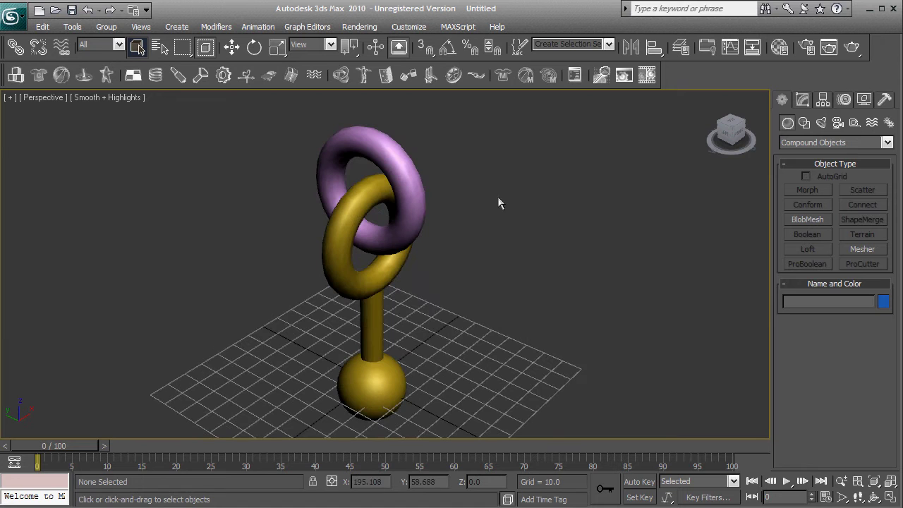
pyautogui.moveTo(521, 115); pyautogui.dragTo(169, 437)
pyautogui.click(16, 74)
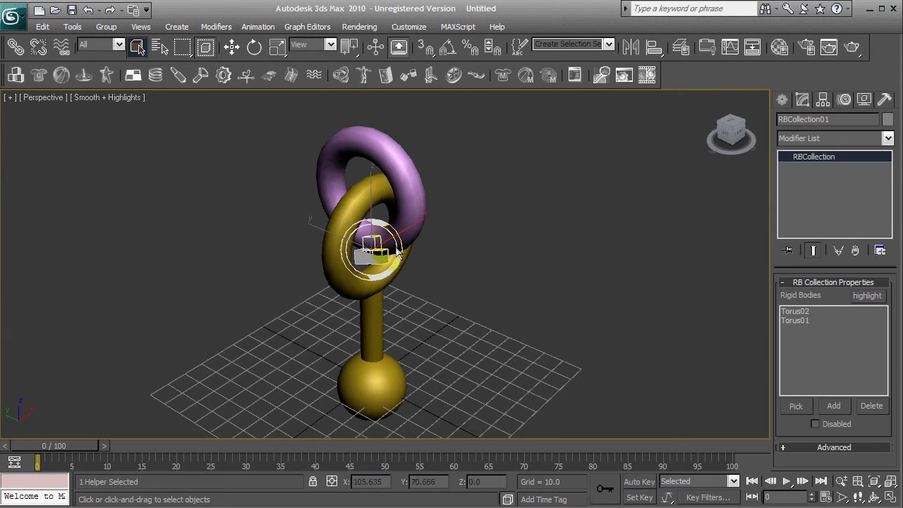
# Move the rigid body collection helper away from the model into the empty space beside it.
pyautogui.click(232, 47)
pyautogui.moveTo(415, 235); pyautogui.dragTo(584, 179)
pyautogui.click(583, 179)
pyautogui.moveTo(488, 261); pyautogui.dragTo(487, 273, button='middle')
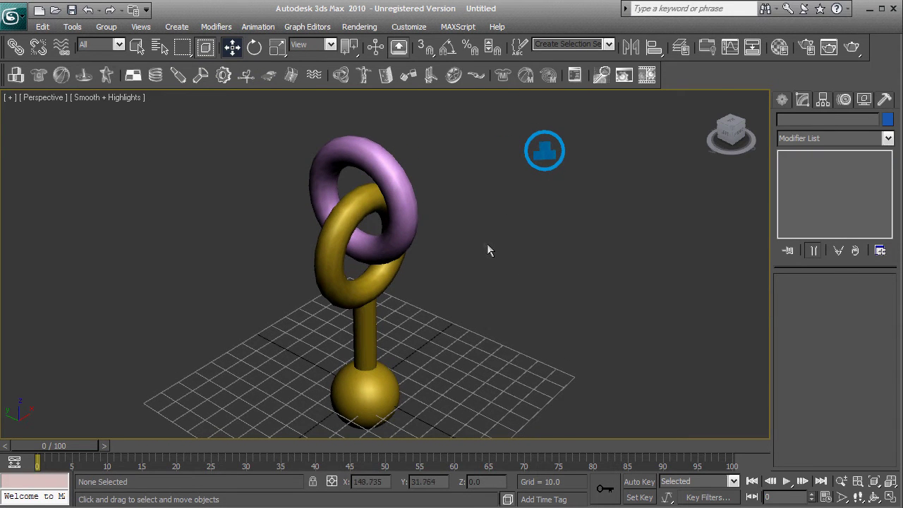
pyautogui.moveTo(467, 239); pyautogui.dragTo(504, 243, button='middle')
# Tilt the merged stand about 26.6 degrees around the Y axis.
pyautogui.click(400, 282)
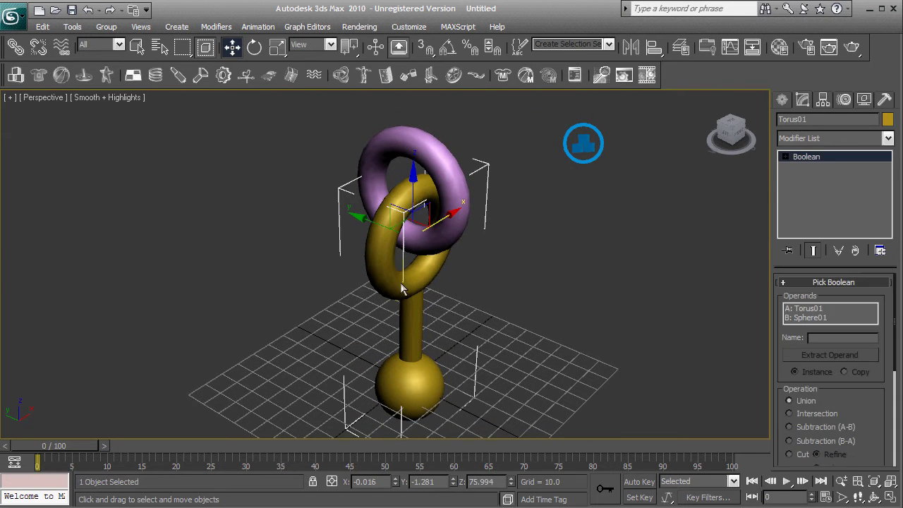
pyautogui.click(254, 47)
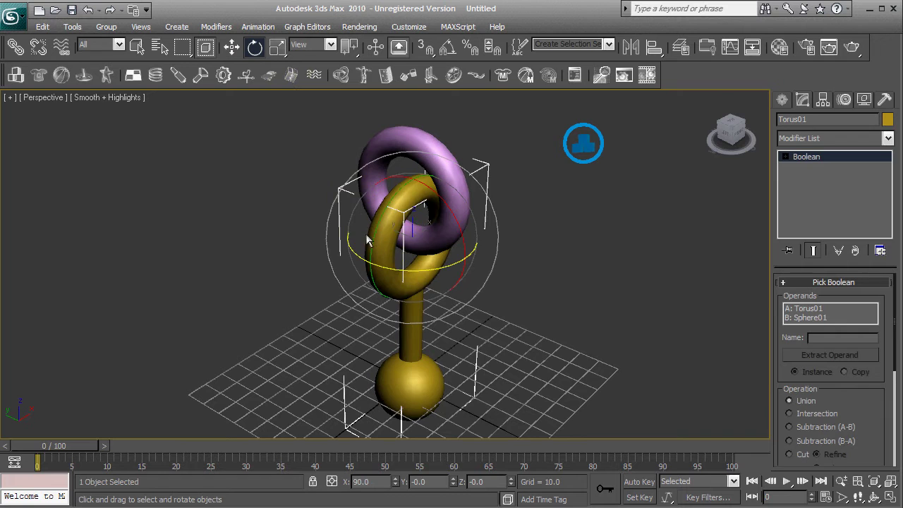
pyautogui.moveTo(379, 242); pyautogui.dragTo(405, 210)
pyautogui.click(650, 157)
pyautogui.moveTo(731, 133); pyautogui.dragTo(706, 137)
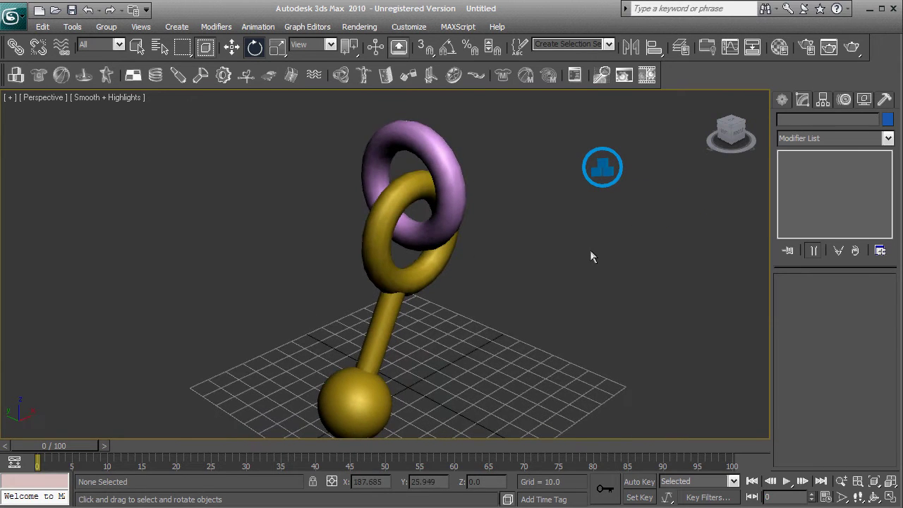
# Set the simulation geometry of both the upper torus and the merged stand to Concave Mesh in their rigid body properties.
pyautogui.moveTo(504, 116); pyautogui.dragTo(232, 369)
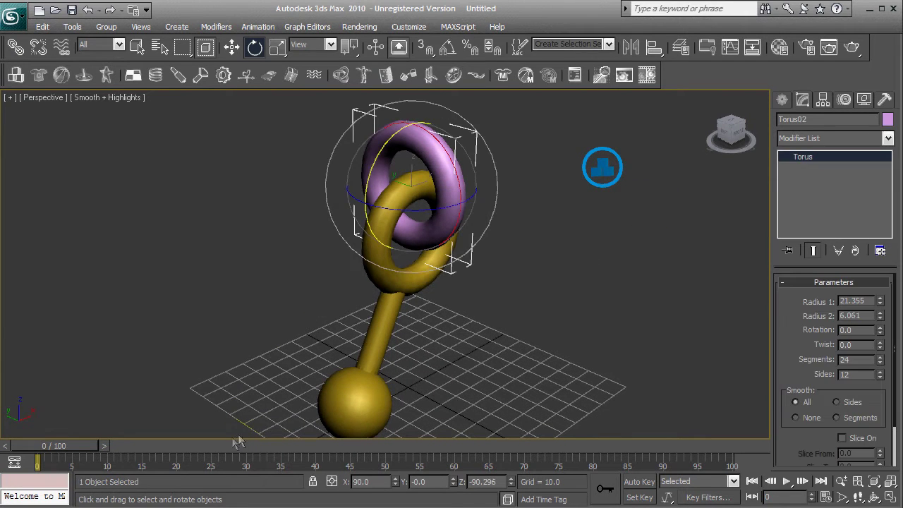
pyautogui.keyDown('ctrl'); pyautogui.click(351, 398); pyautogui.keyUp('ctrl')
pyautogui.click(576, 75)
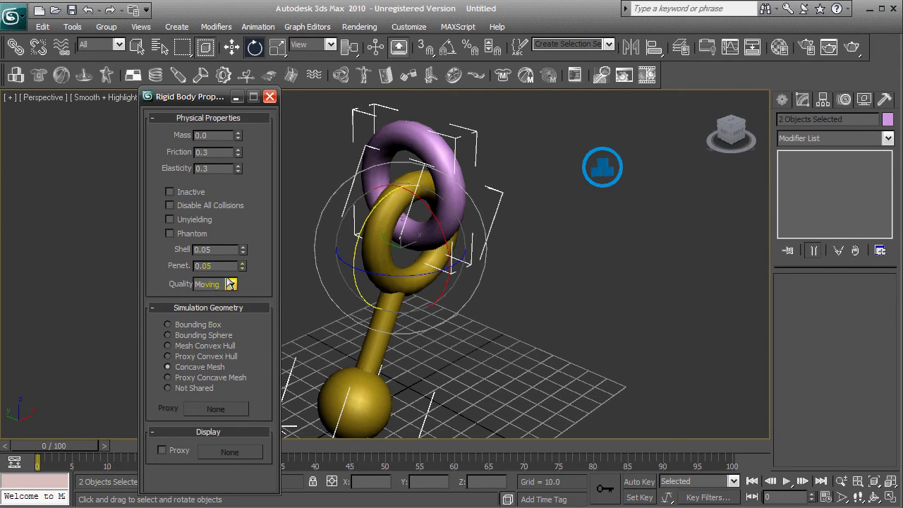
pyautogui.click(270, 98)
# Give the merged stand a rigid body mass of 2.0.
pyautogui.click(398, 275)
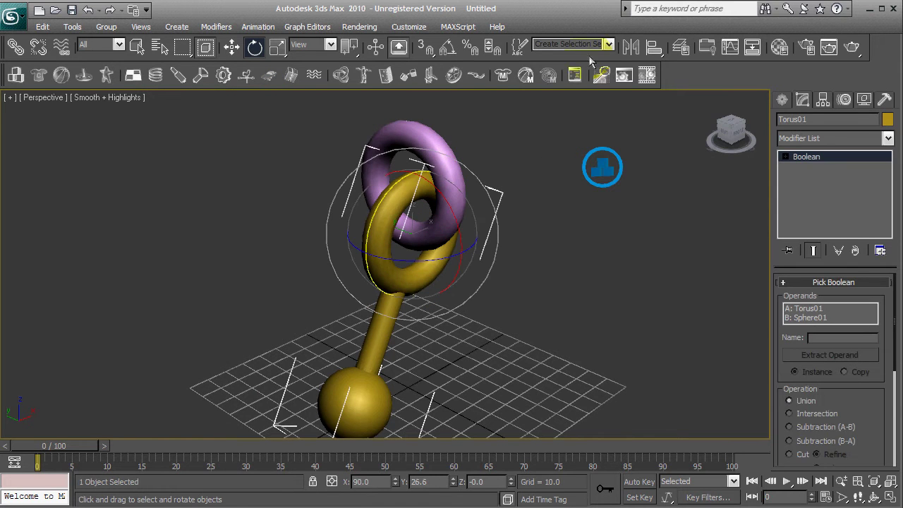
pyautogui.click(574, 75)
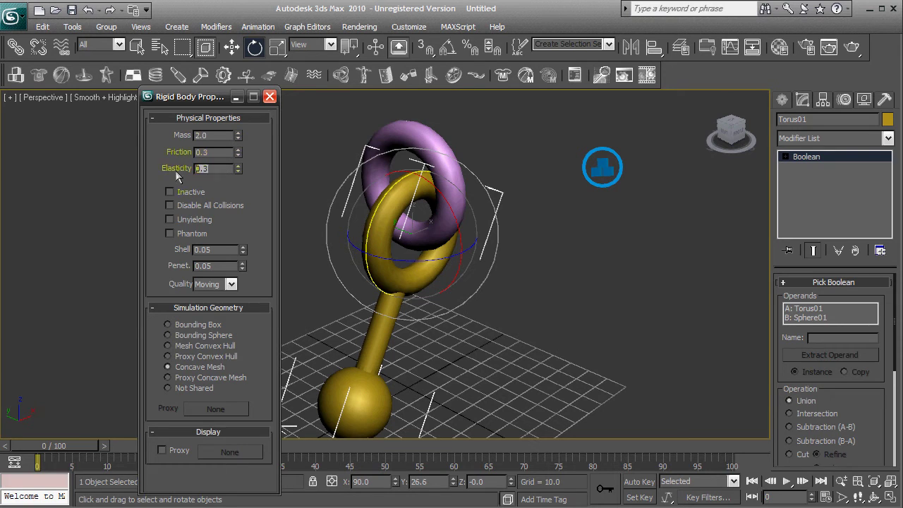
pyautogui.click(269, 96)
pyautogui.click(272, 191)
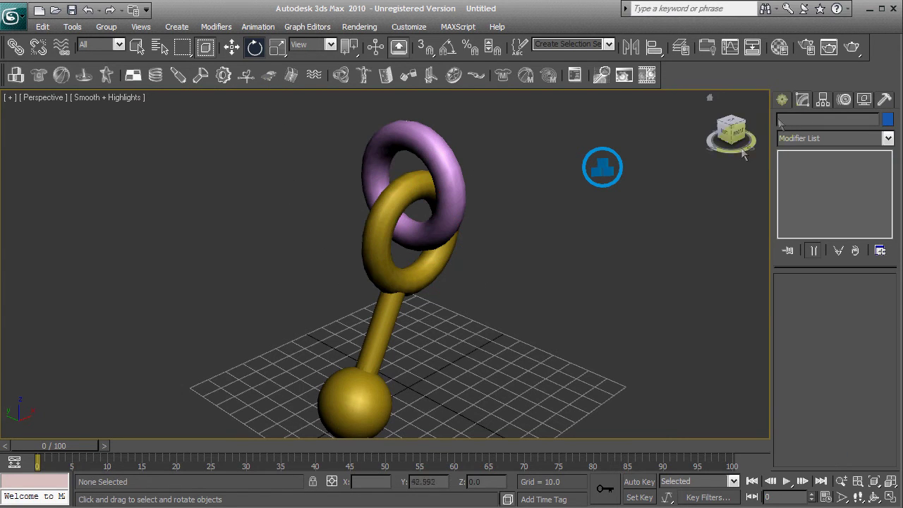
# Set the collision tolerance to 1 in the reactor utility's Havok 1 World settings.
pyautogui.click(885, 100)
pyautogui.click(844, 304)
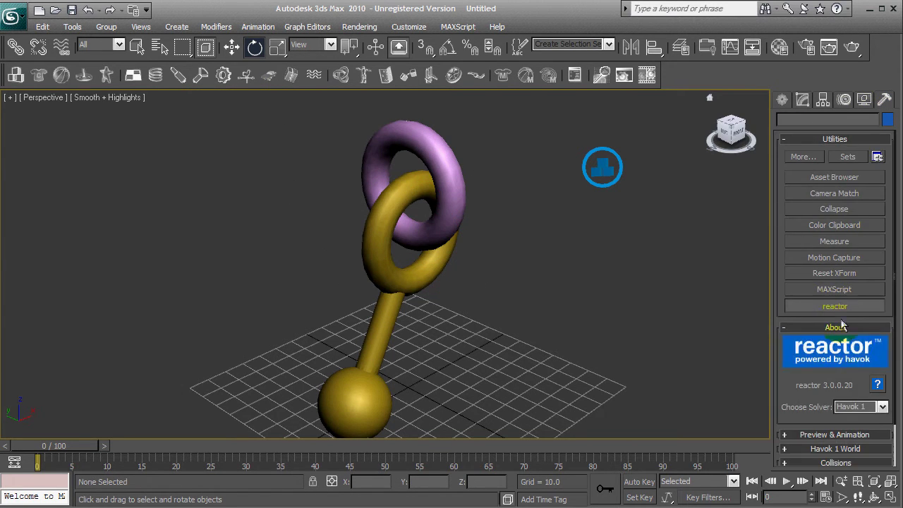
pyautogui.scroll(-2, 855, 387)
pyautogui.click(836, 387)
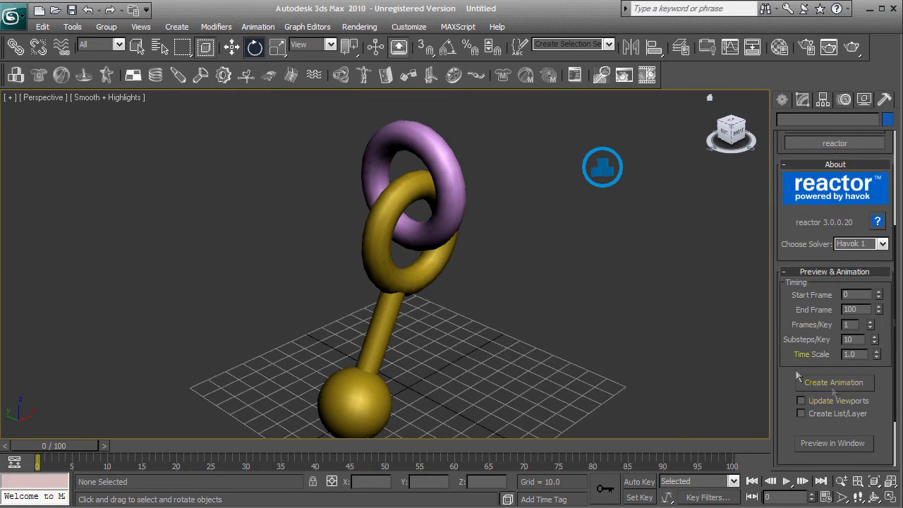
pyautogui.scroll(-3, 879, 395)
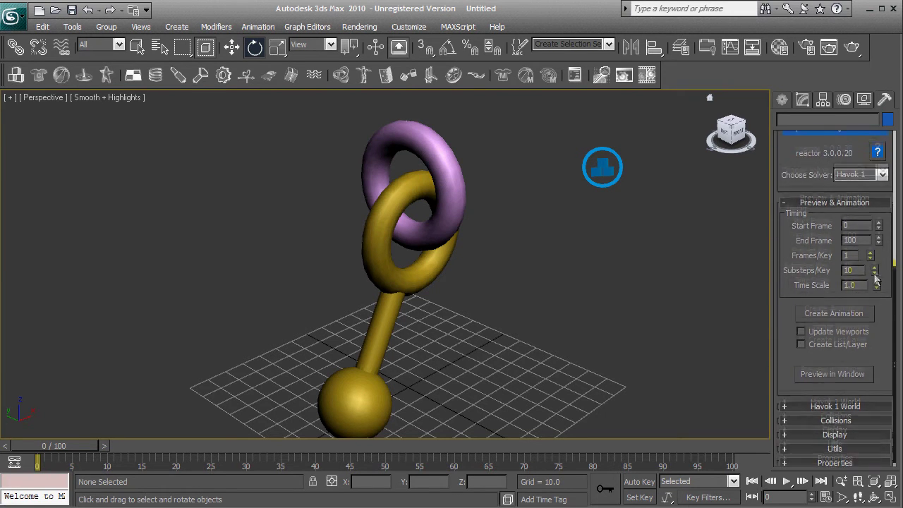
pyautogui.click(836, 424)
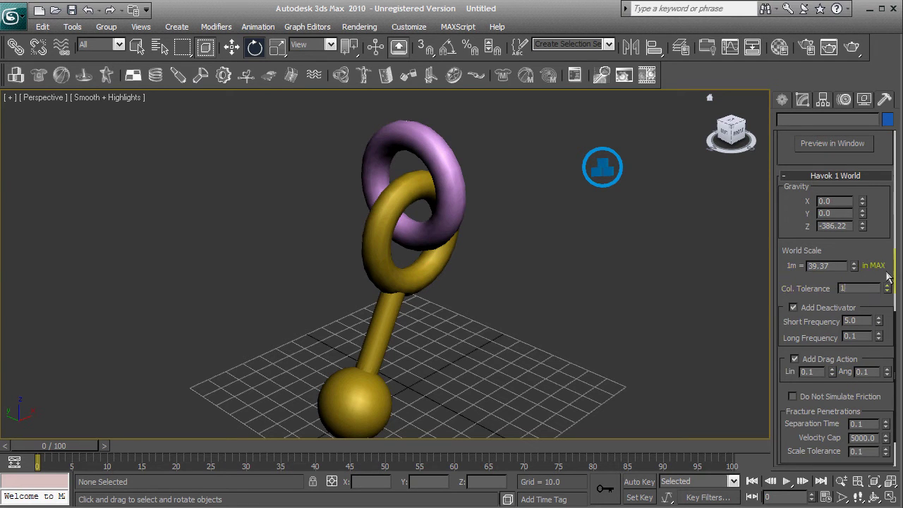
# Open the reactor preview window for the stand and upper torus, and play the rigid body simulation.
pyautogui.keyDown('alt'); pyautogui.moveTo(479, 276); pyautogui.dragTo(771, 212, button='middle'); pyautogui.keyUp('alt')
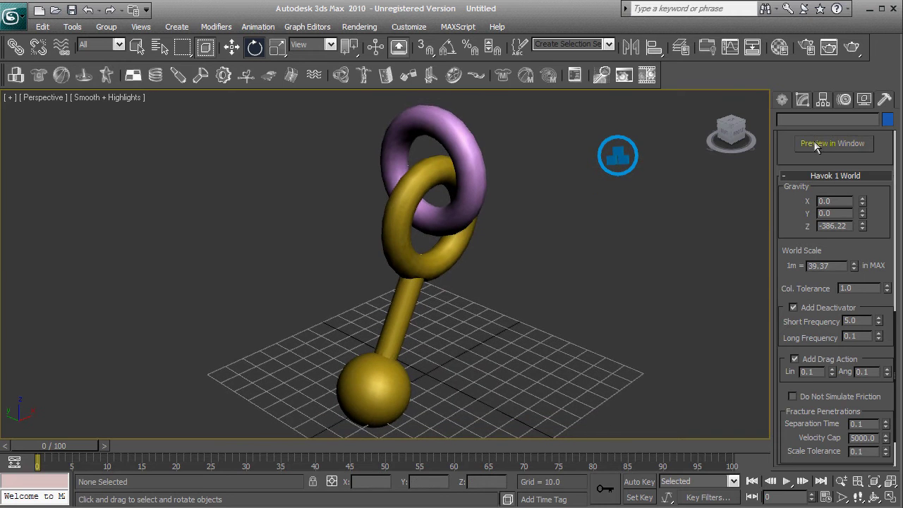
pyautogui.click(816, 145)
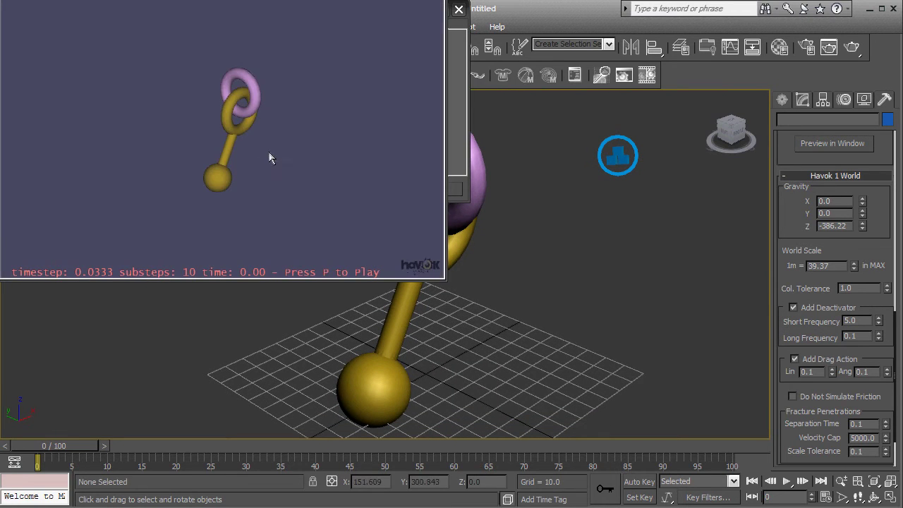
pyautogui.scroll(5, 271, 156)
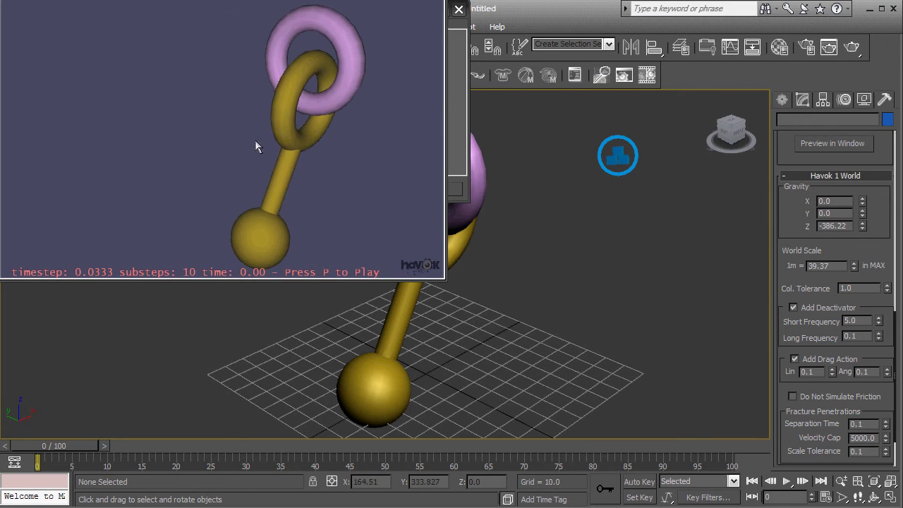
pyautogui.moveTo(256, 146); pyautogui.dragTo(247, 144)
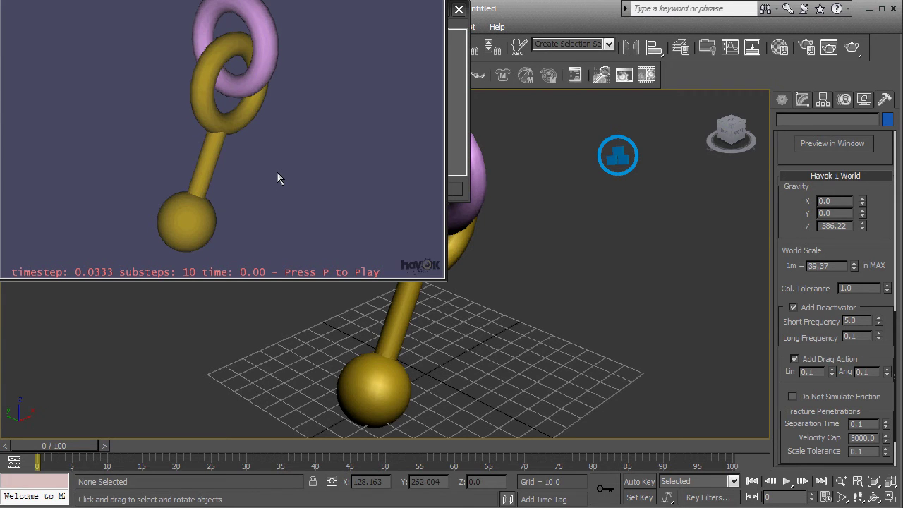
pyautogui.moveTo(299, 0); pyautogui.dragTo(310, 32)
pyautogui.press('p')
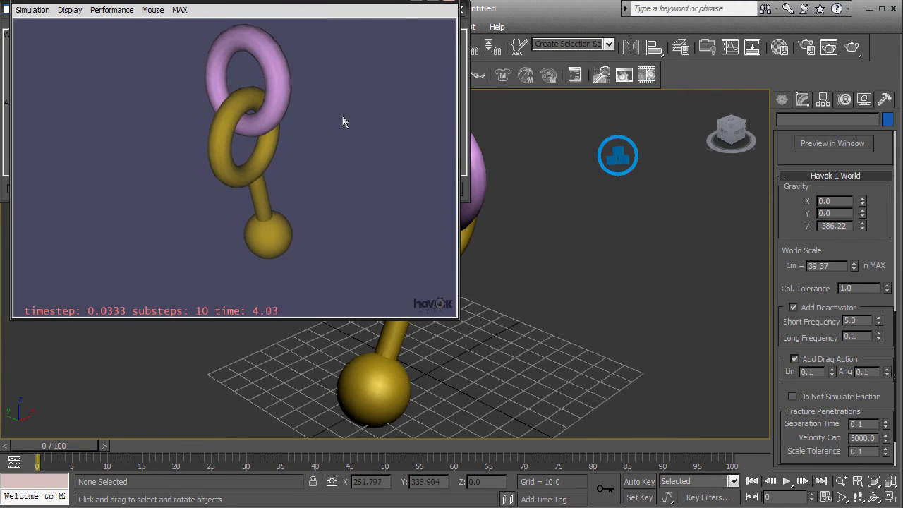
# Replay the rigid body simulation from its start at closer range, reset it and close the preview.
pyautogui.press('r')
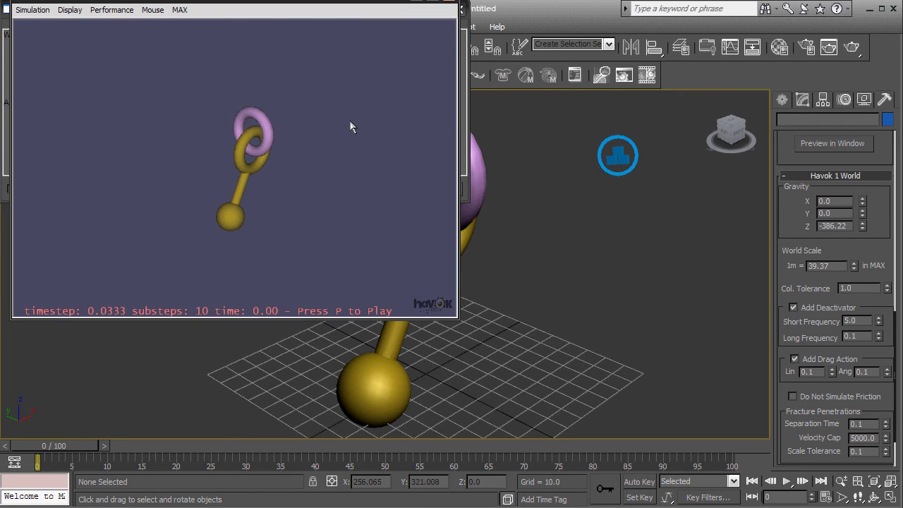
pyautogui.moveTo(350, 129)
pyautogui.mouseDown(button='right')
pyautogui.moveTo(346, 141)
pyautogui.moveTo(343, 134)
pyautogui.mouseUp(button='right')
pyautogui.press('p')
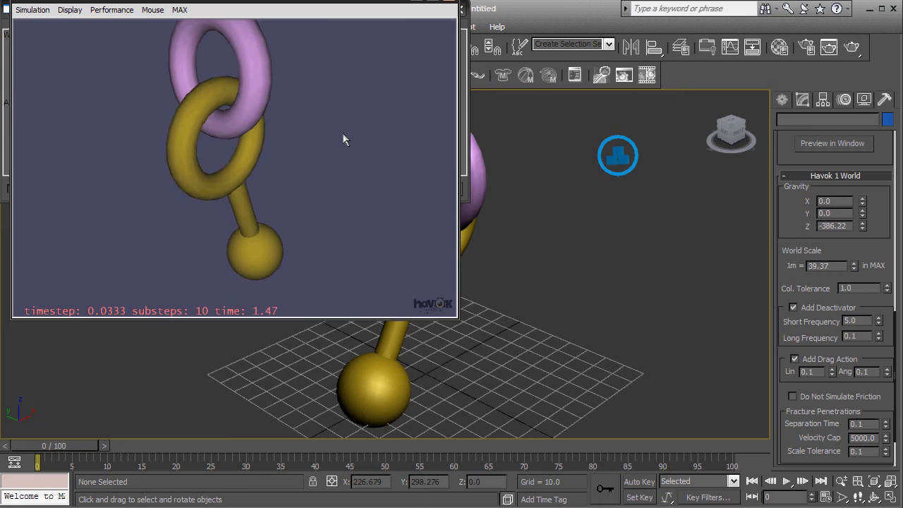
pyautogui.press('r')
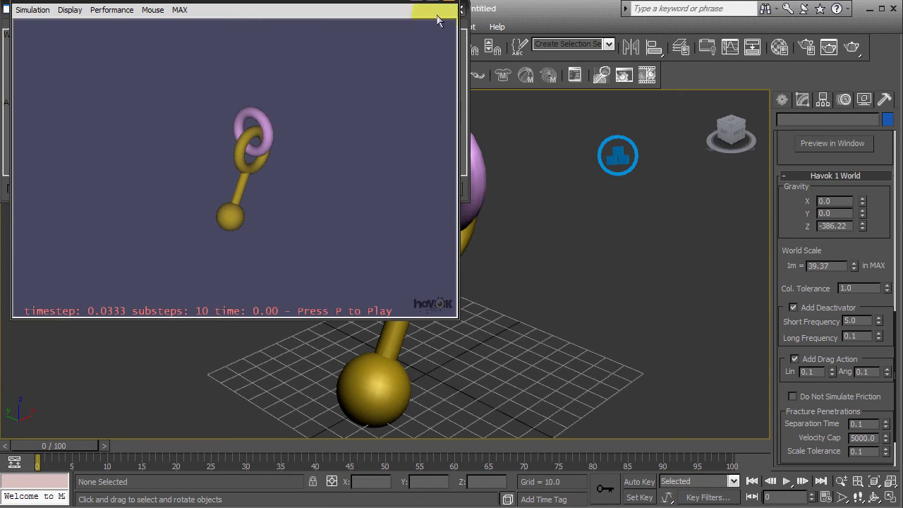
pyautogui.click(436, 6)
pyautogui.click(377, 187)
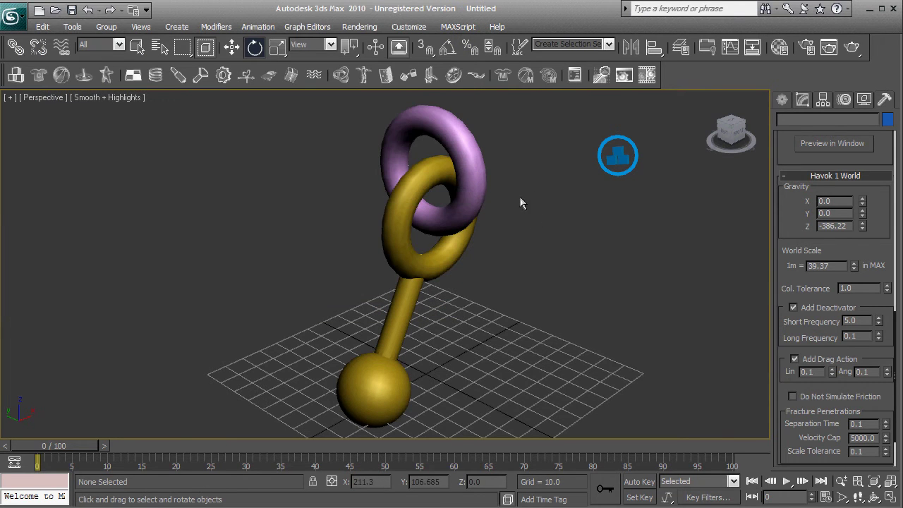
# Start a Boolean compound object on the merged stand and examine its operand, operation and display options.
pyautogui.click(455, 260)
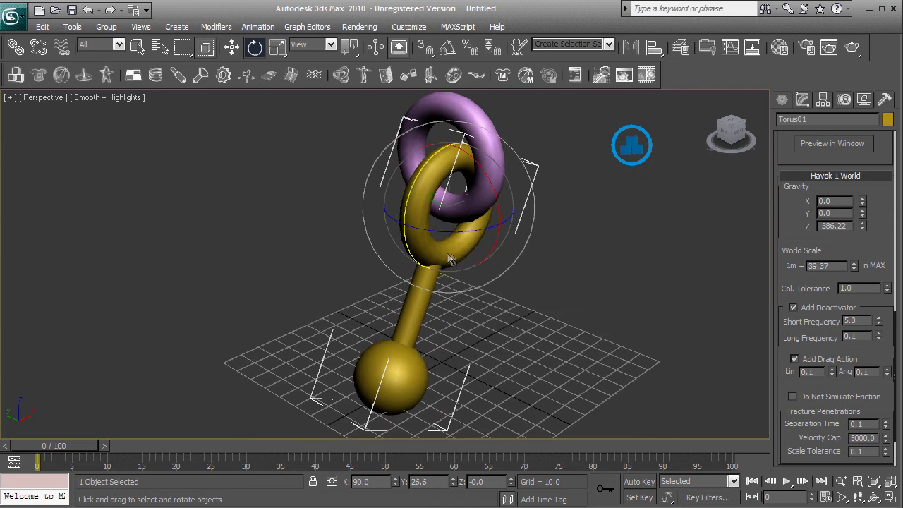
pyautogui.click(782, 99)
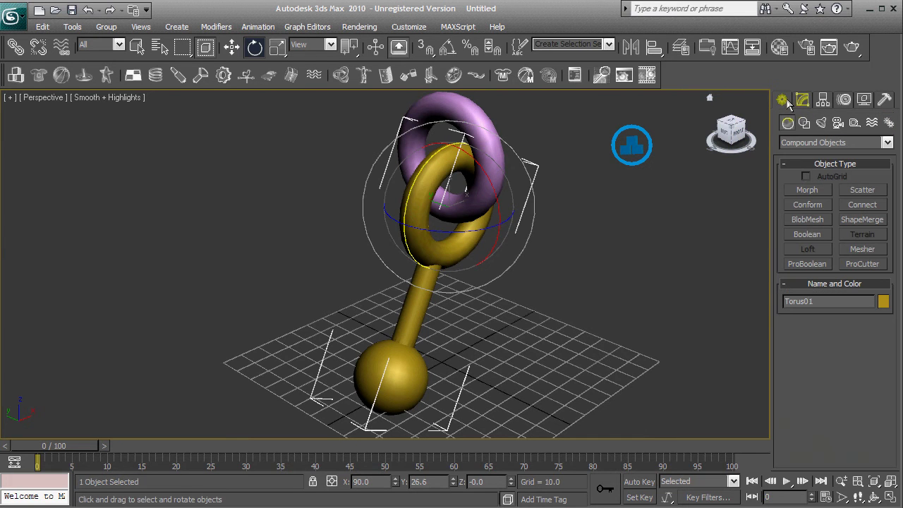
pyautogui.click(808, 234)
pyautogui.scroll(-3, 876, 346)
pyautogui.scroll(-1, 874, 225)
pyautogui.scroll(-1, 866, 367)
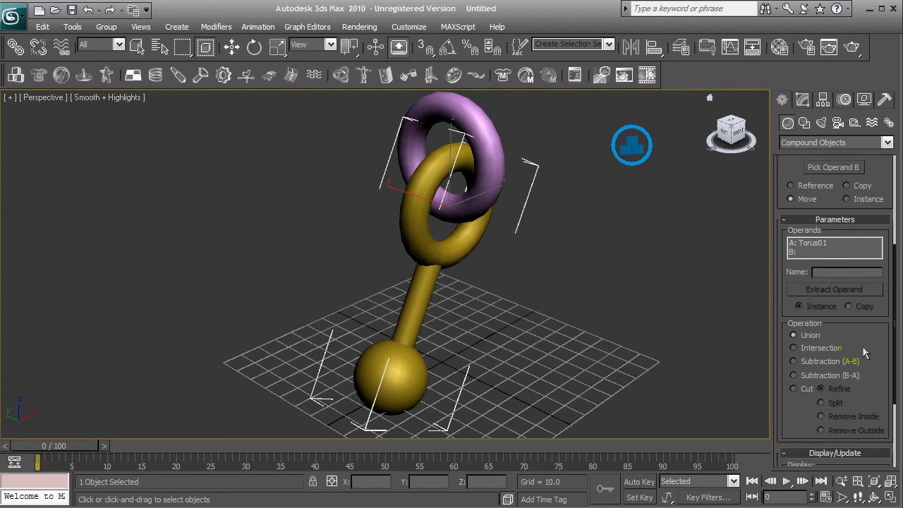
pyautogui.scroll(-3, 865, 353)
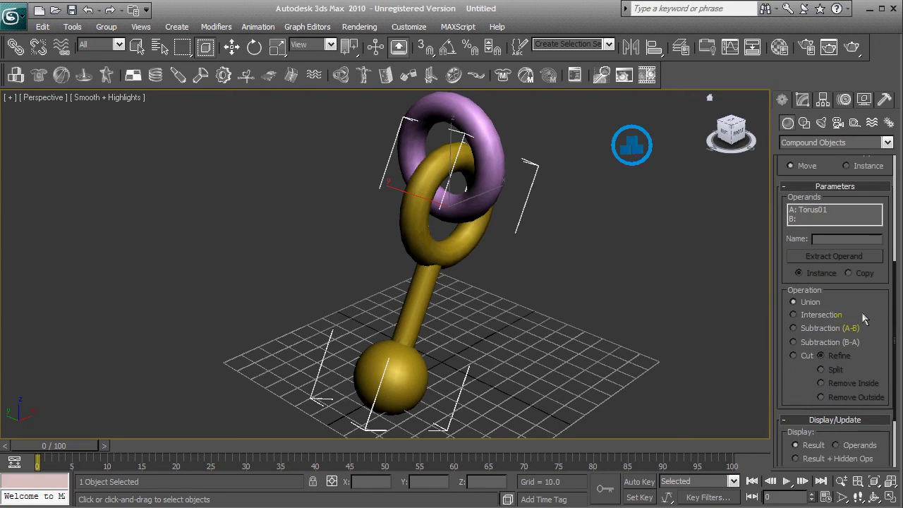
pyautogui.scroll(8, 861, 296)
pyautogui.scroll(2, 866, 300)
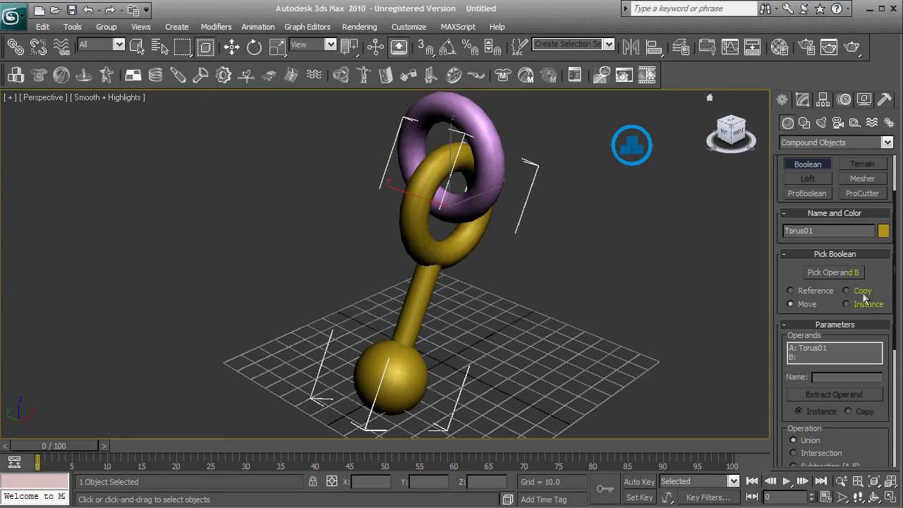
# Examine the ProBoolean picking and operation options for the merged stand, and return to the standard Boolean options.
pyautogui.scroll(3, 877, 289)
pyautogui.click(819, 241)
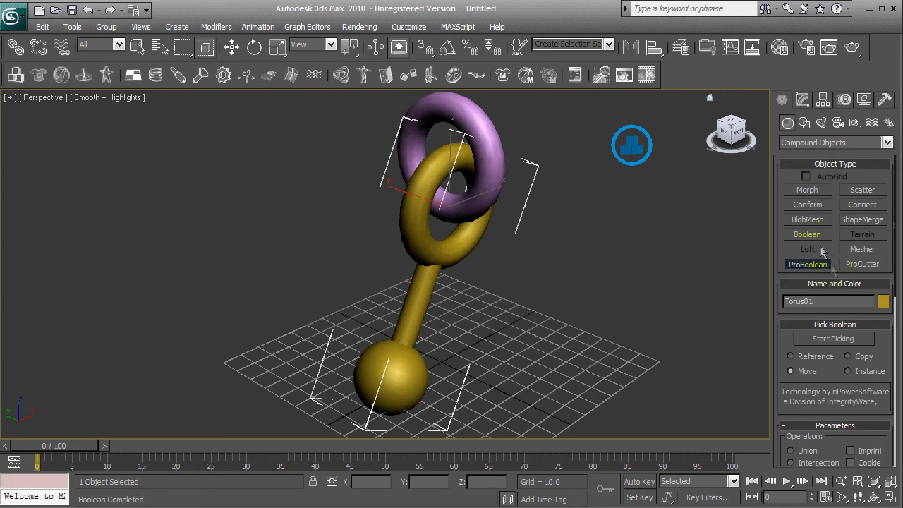
pyautogui.scroll(-5, 874, 349)
pyautogui.scroll(4, 879, 341)
pyautogui.scroll(1, 880, 341)
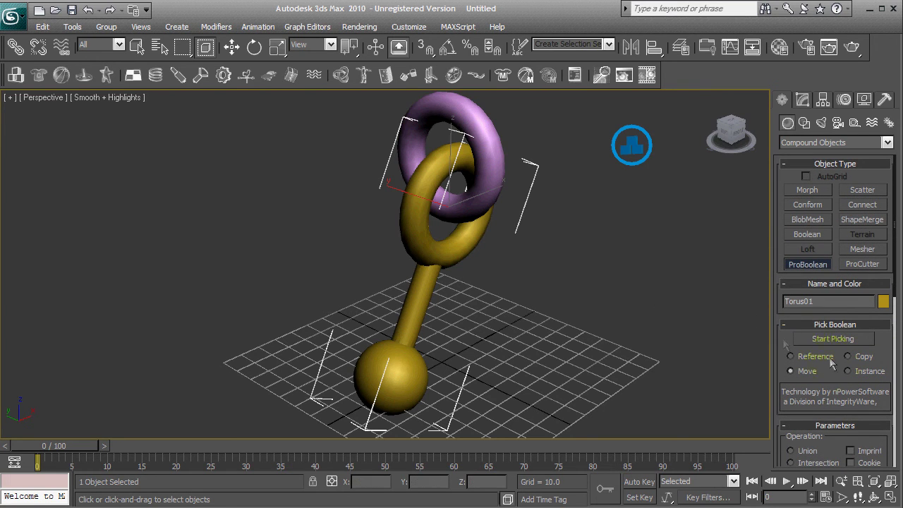
pyautogui.scroll(-3, 887, 362)
pyautogui.scroll(3, 888, 362)
pyautogui.click(810, 235)
pyautogui.scroll(-4, 879, 339)
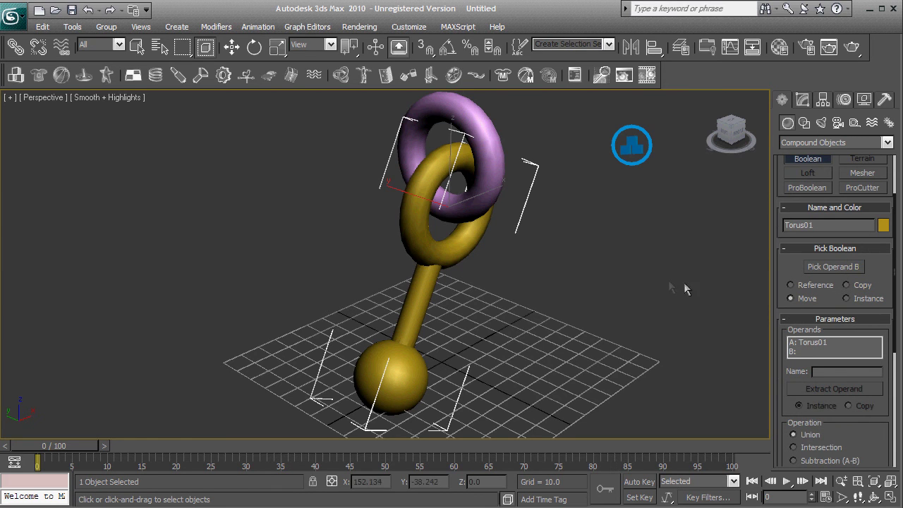
pyautogui.moveTo(645, 288); pyautogui.dragTo(577, 236, button='middle')
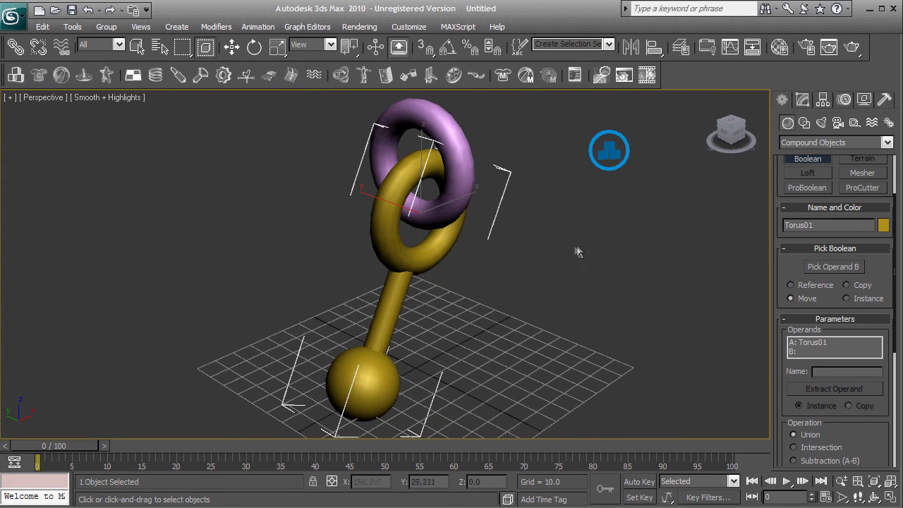